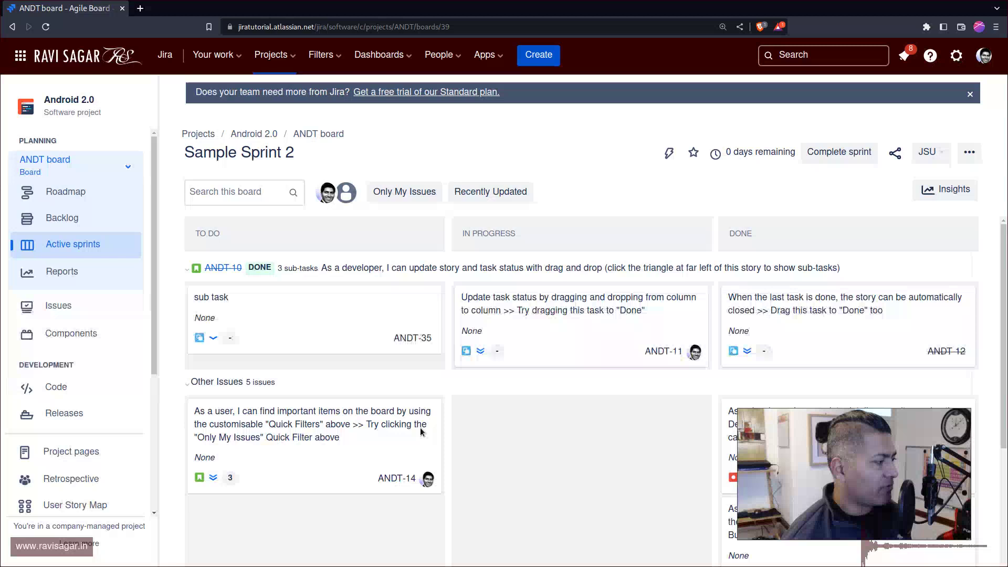
- Open story ANDT-10 and move its status from Done back to In Progress
scroll(433, 397, down, 2)
scroll(434, 396, up, 2)
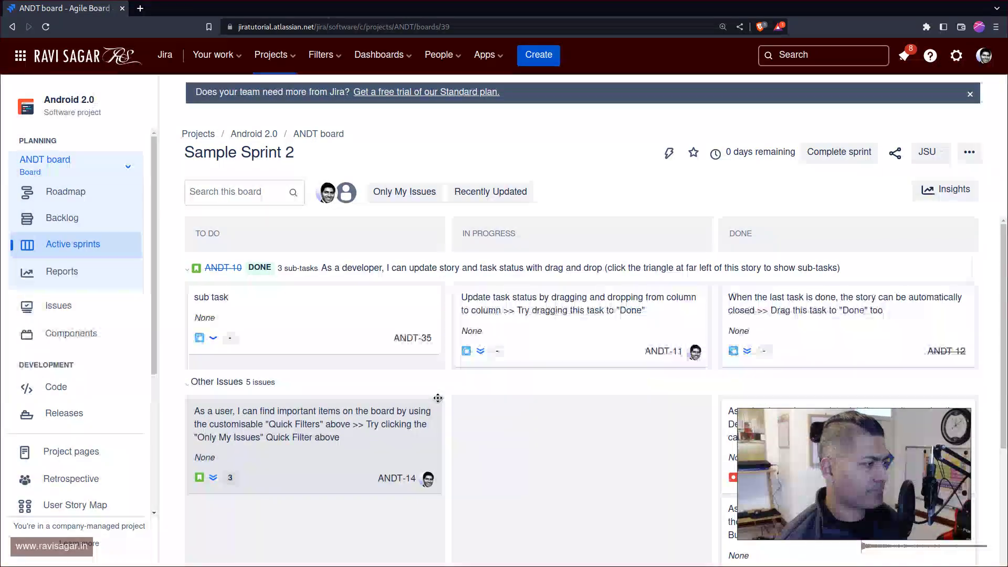
scroll(290, 312, down, 2)
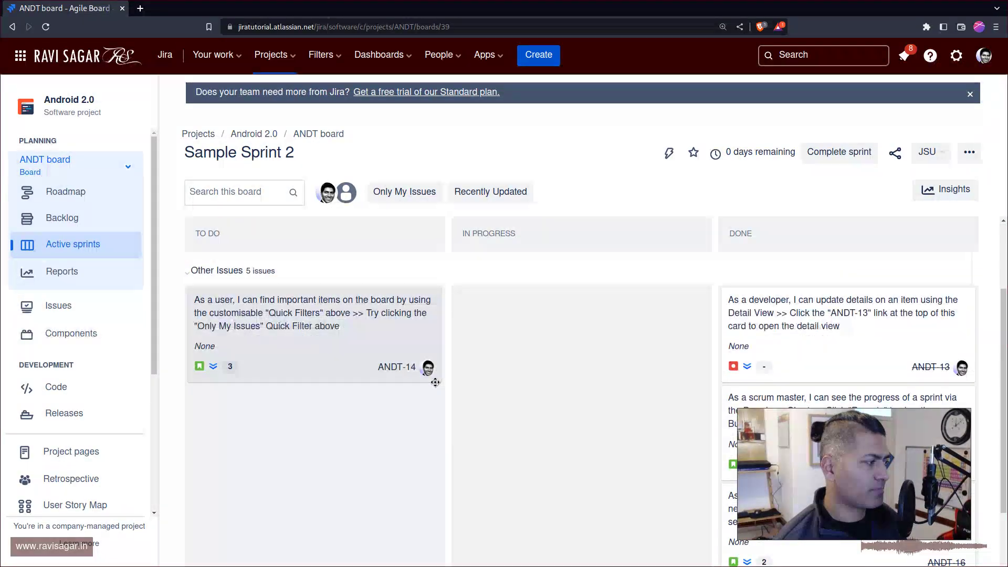
scroll(434, 378, up, 2)
scroll(364, 367, down, 1)
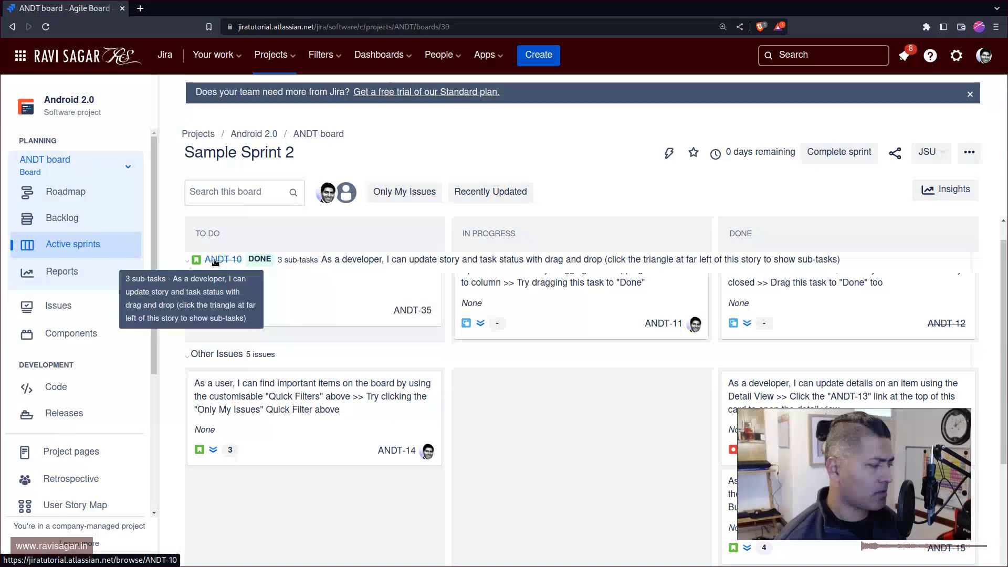
click(215, 261)
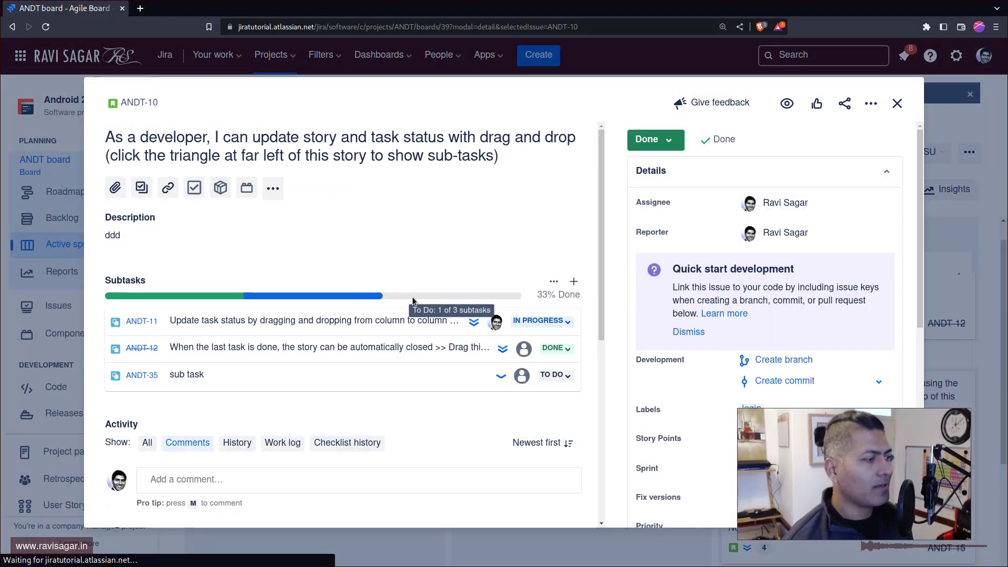
click(669, 147)
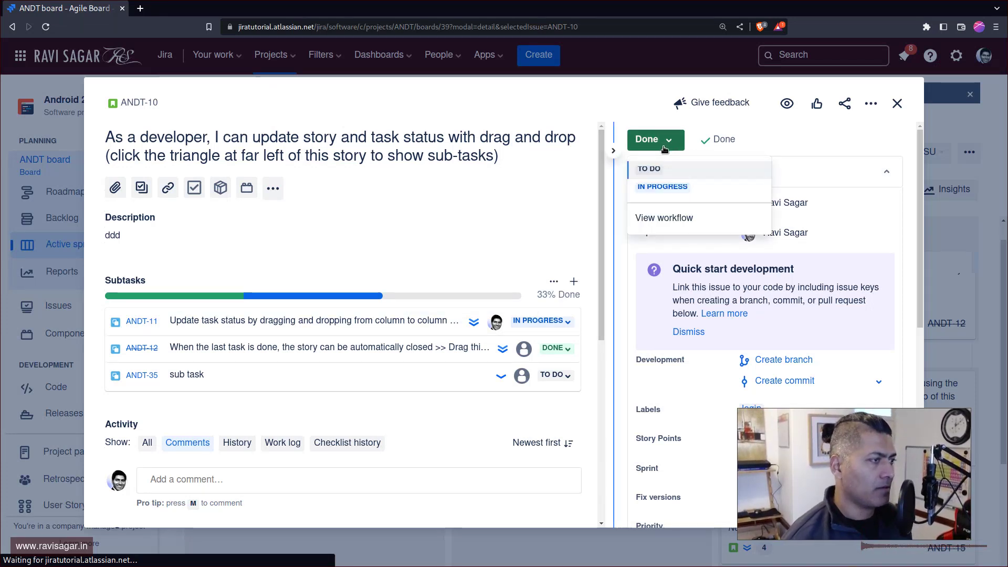
click(672, 187)
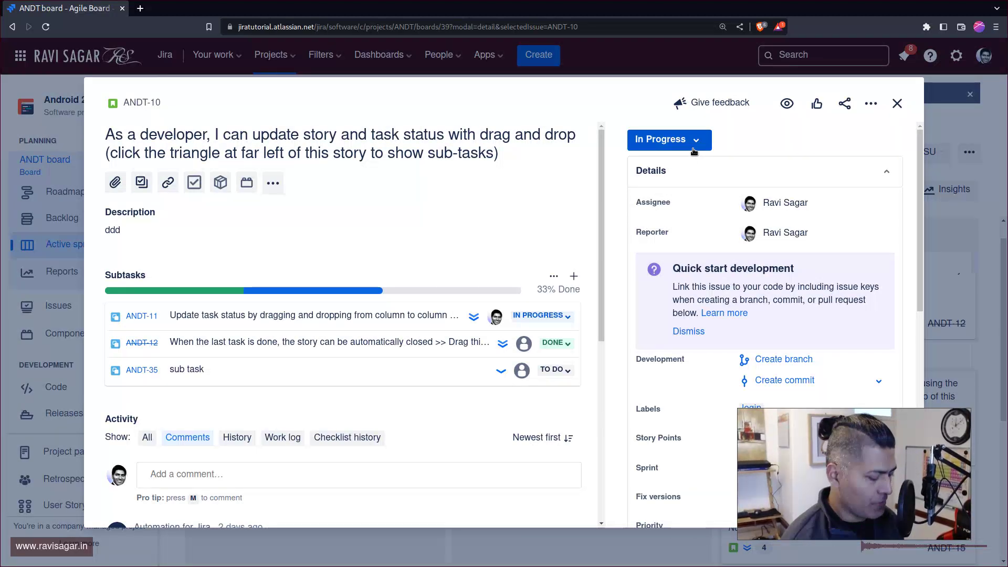
- Load the Jira site in a new browser tab
key(ctrl+t)
text(jira)
key(Return)
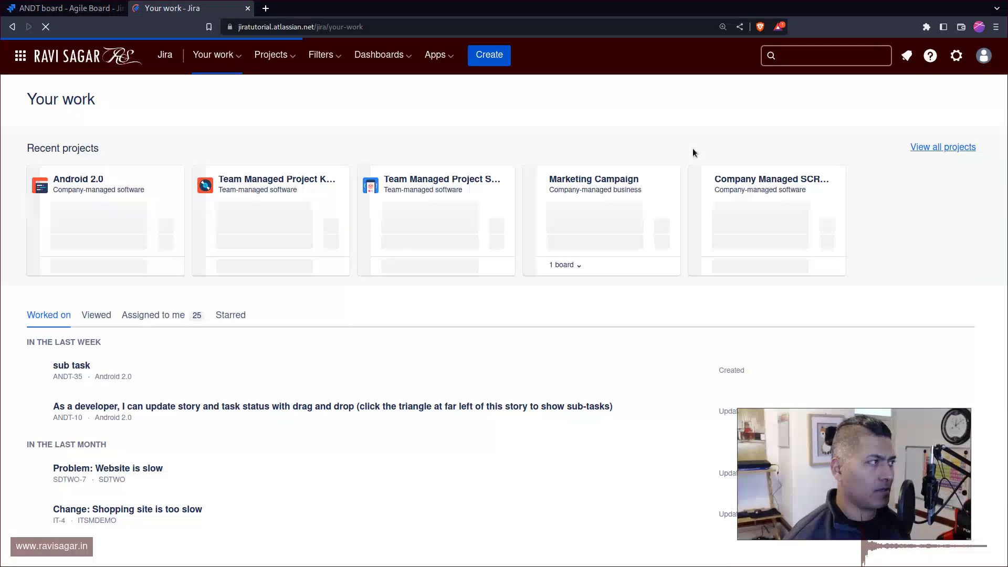
- Find Automation rules through the '.' quick search with 'auto' and start a new rule
key(period)
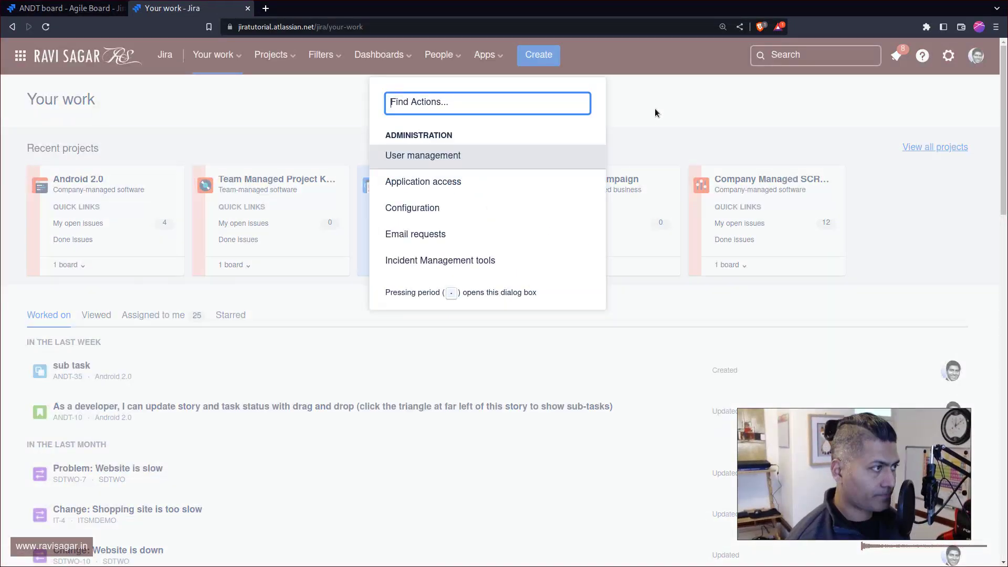
text(autom)
key(Up)
key(Return)
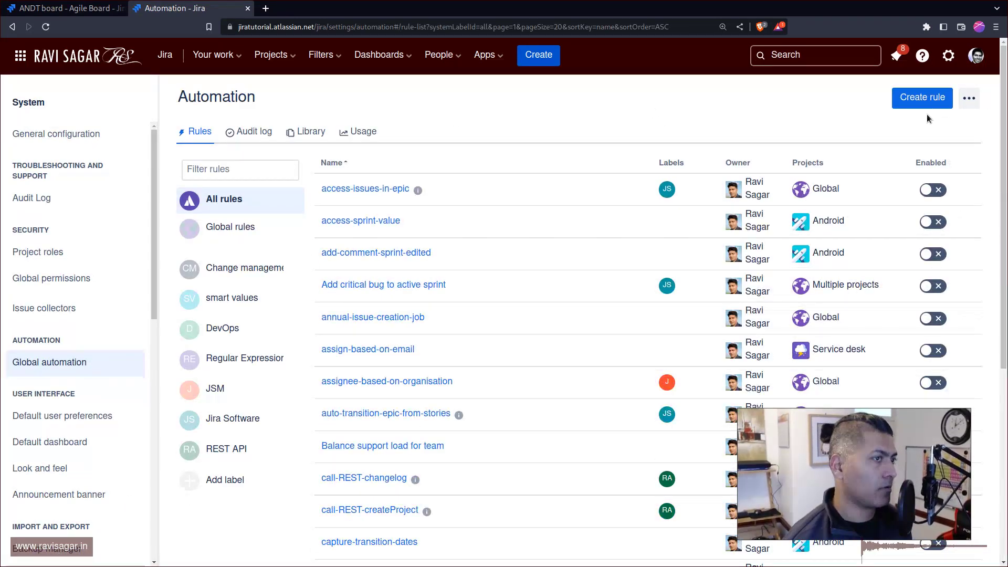
click(923, 98)
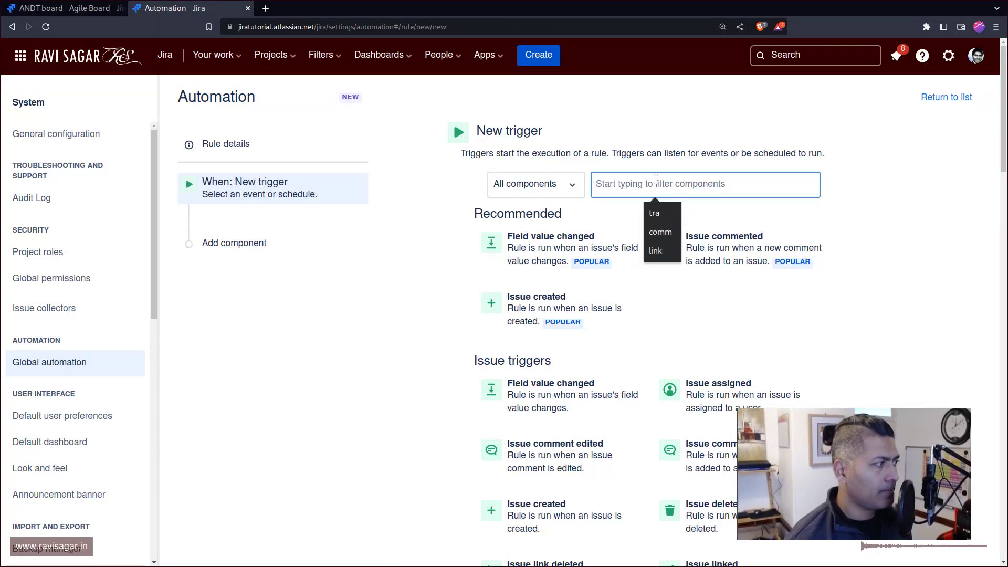
- Name the rule 'tansition-parent-from-subtask' and scope it to the single project Android 2.0 (ANDT)
click(226, 142)
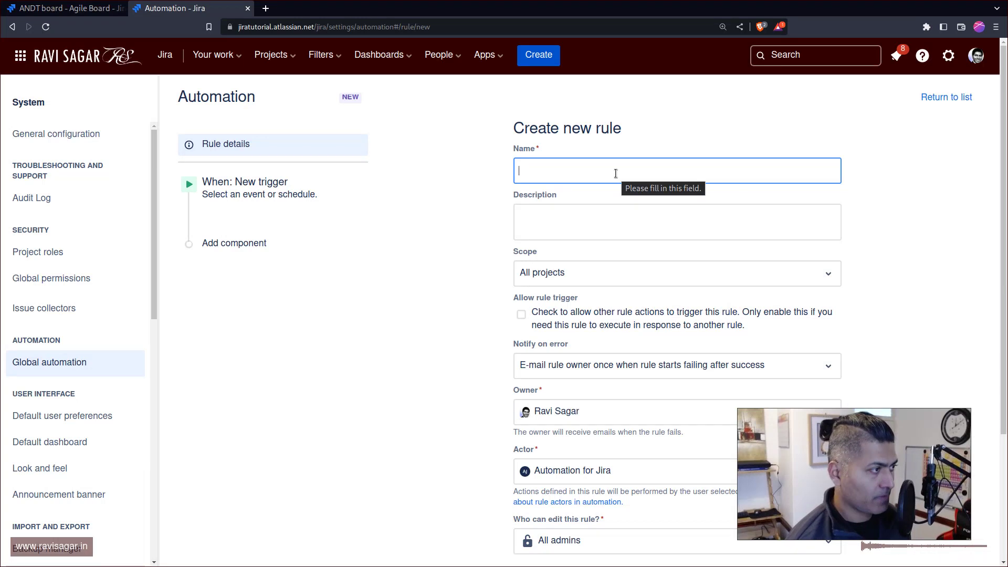
text(tansi)
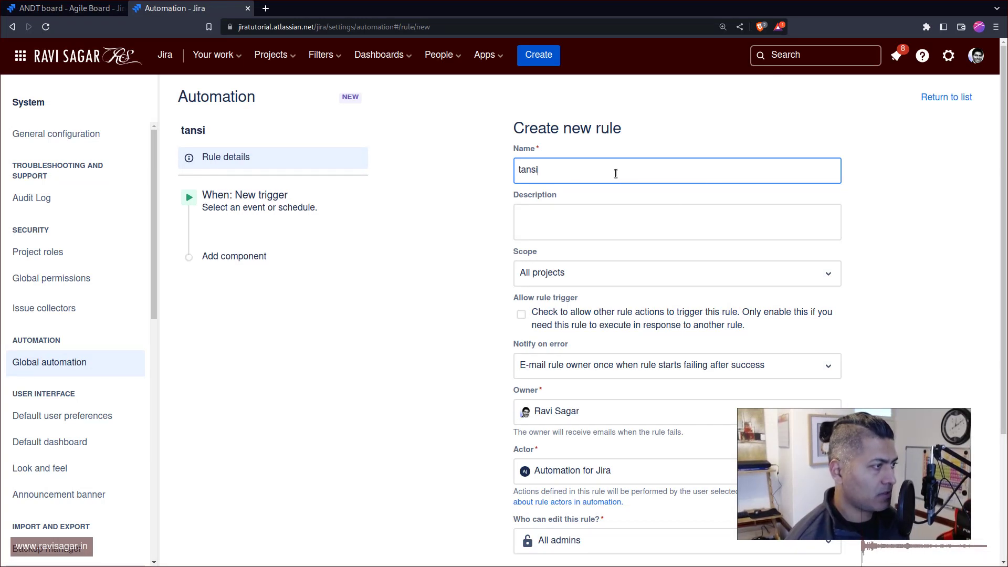
text(tion-pa)
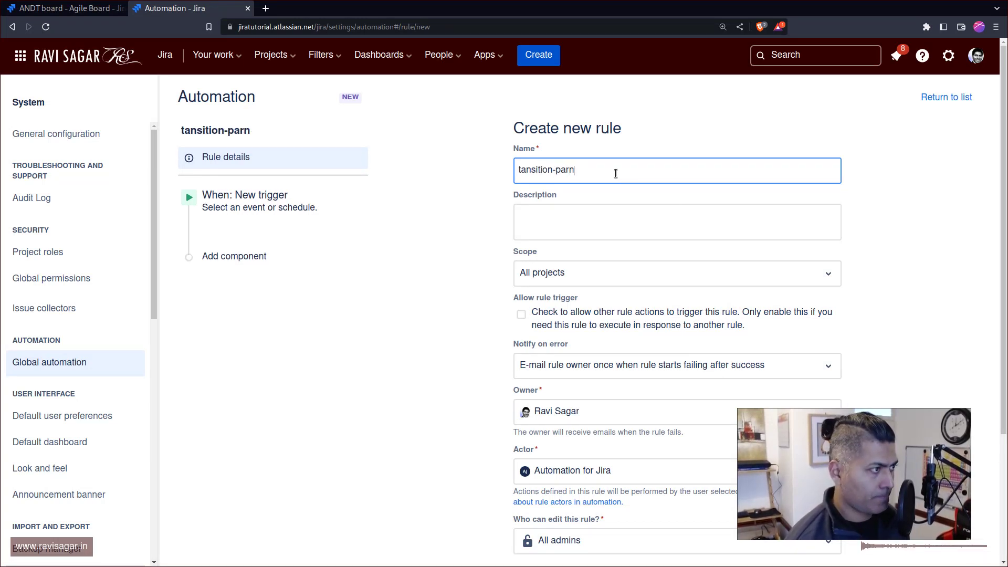
text(rent-from)
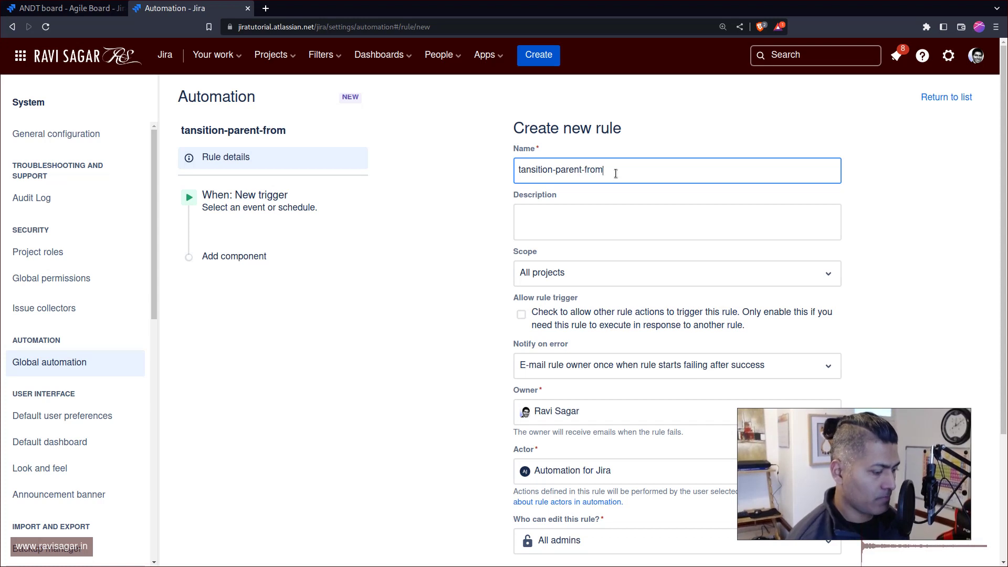
text(-subtask)
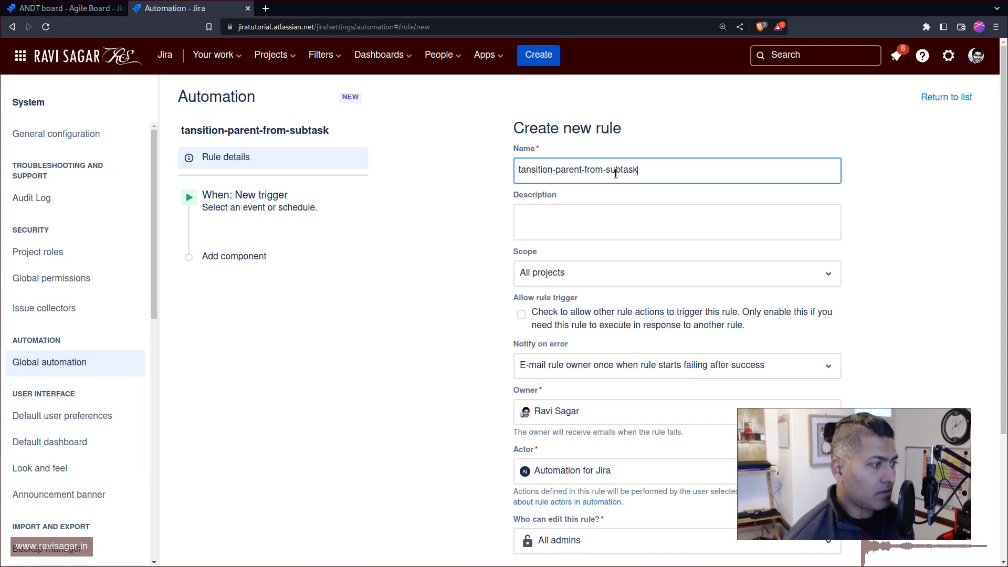
click(651, 273)
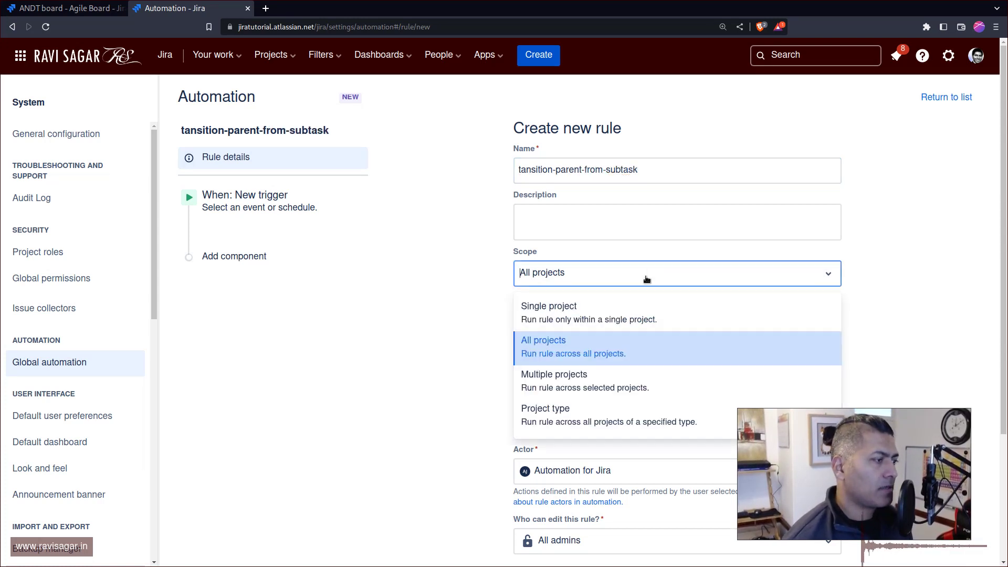
click(603, 312)
click(603, 318)
click(579, 373)
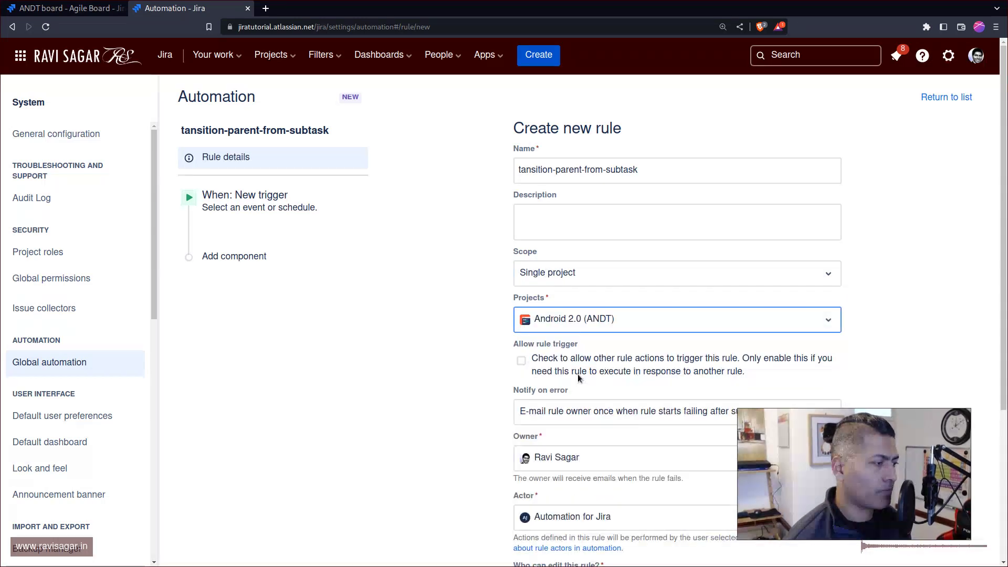
scroll(437, 304, down, 4)
scroll(420, 415, up, 4)
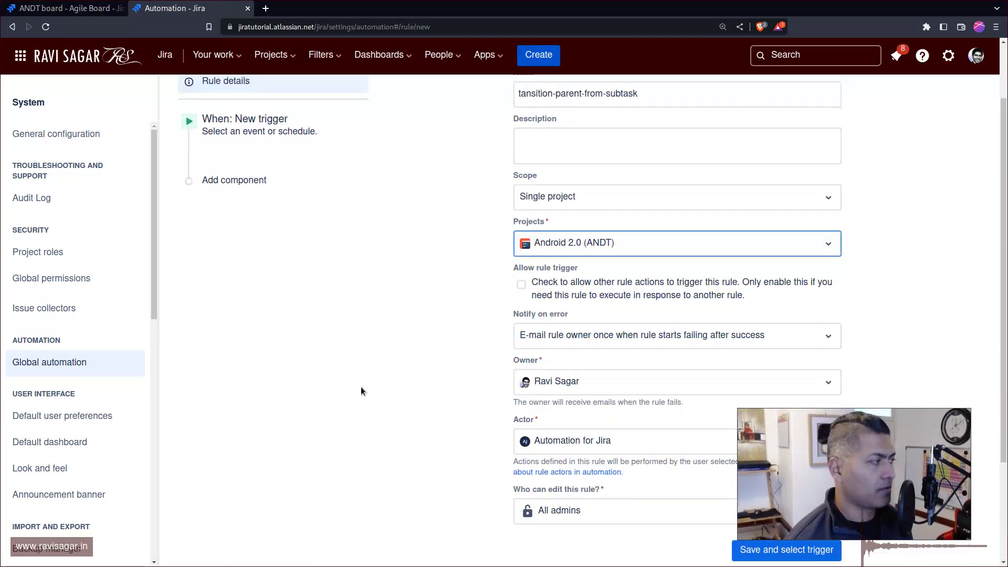
click(244, 207)
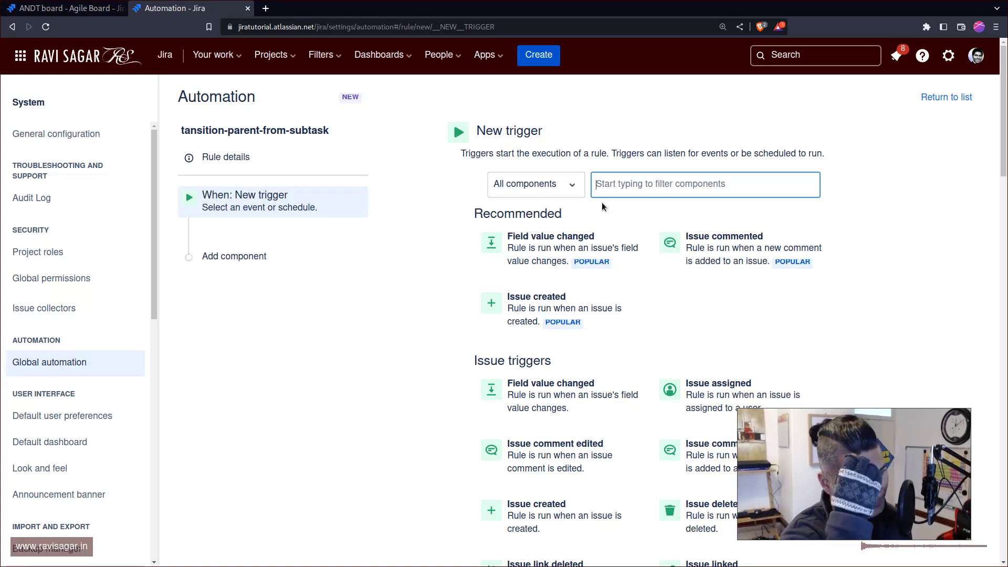
- Save an Issue transitioned trigger with no From status and Done as the To status
text(tans)
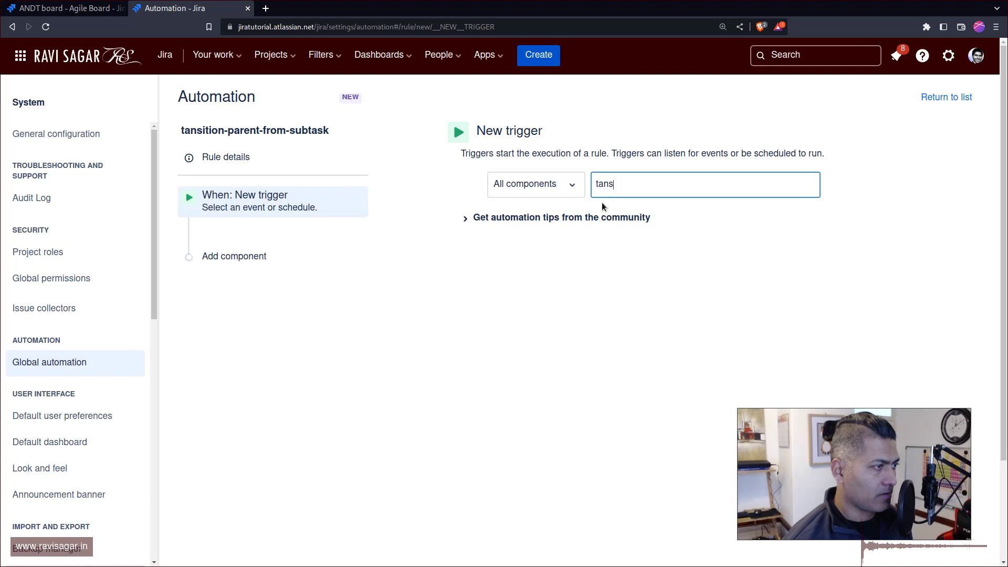
key(BackSpace)
key(BackSpace)
text(r)
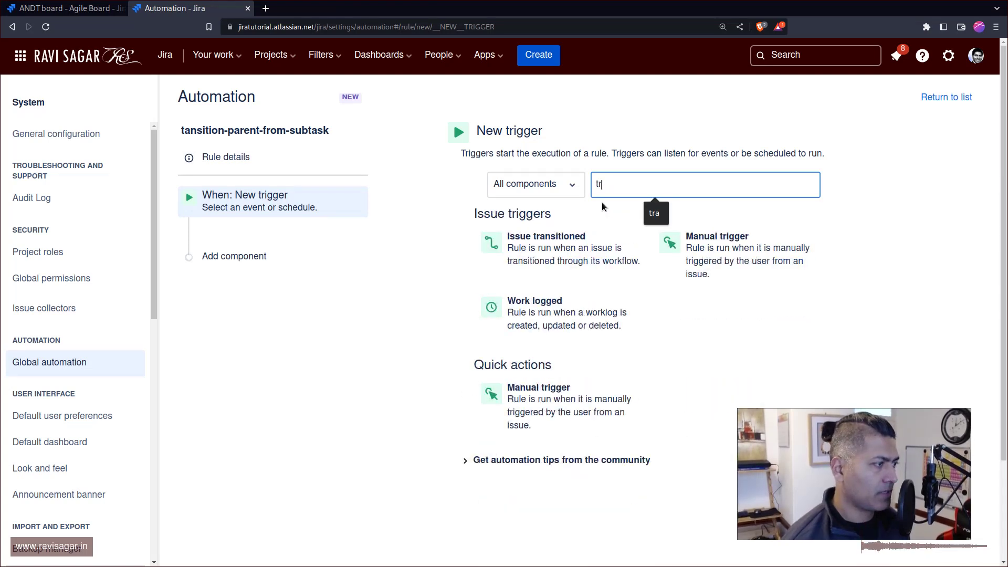
click(558, 241)
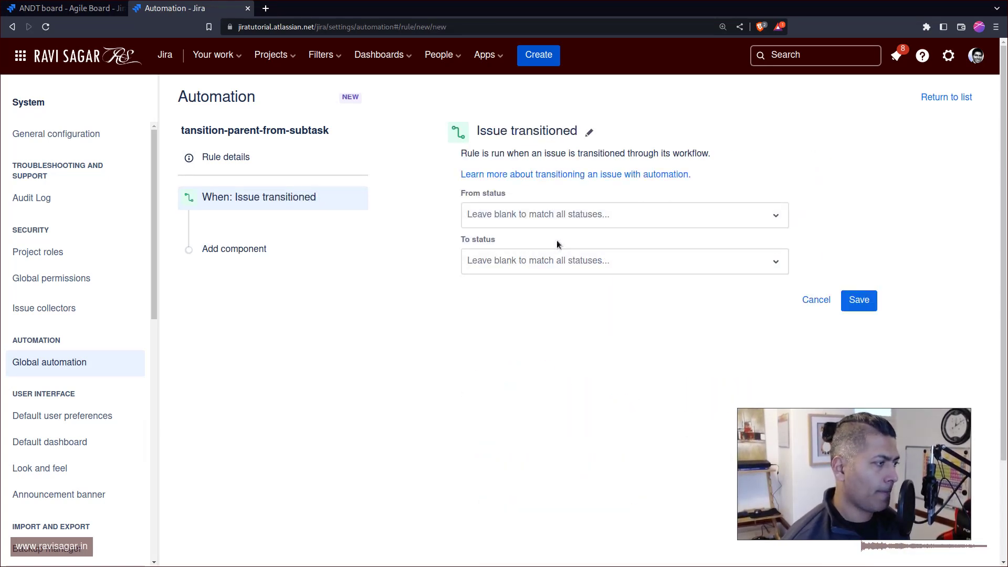
click(627, 220)
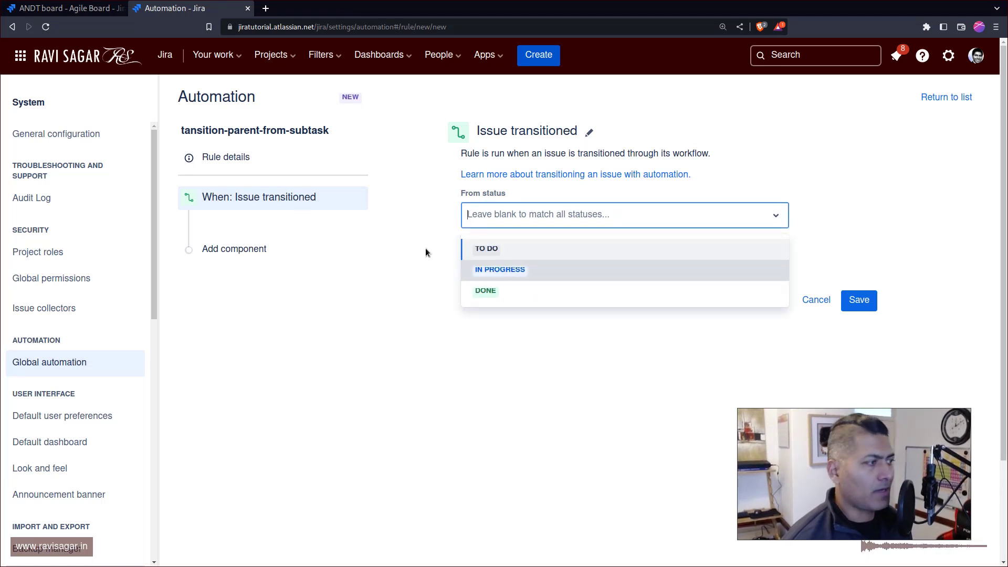
click(402, 222)
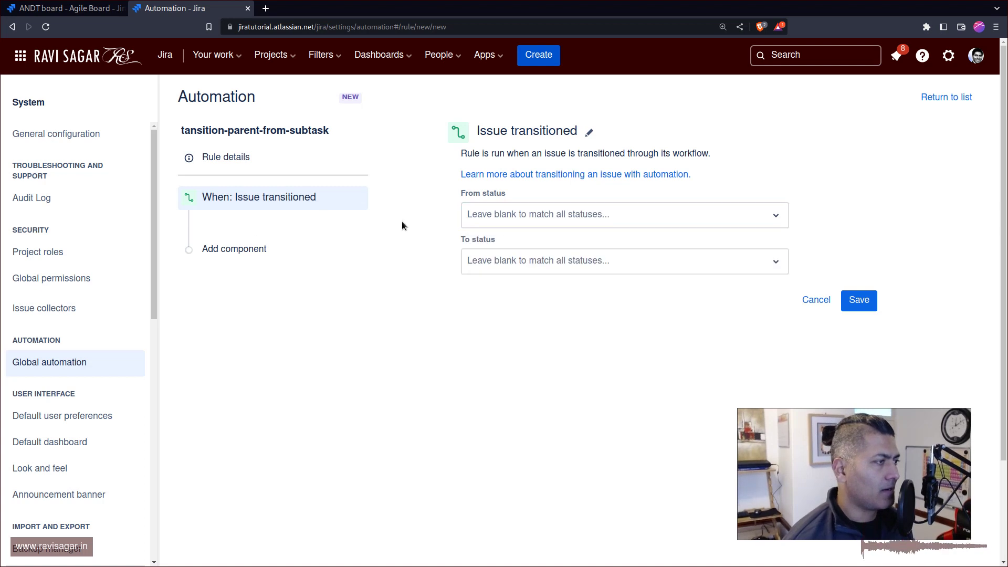
click(632, 261)
click(524, 342)
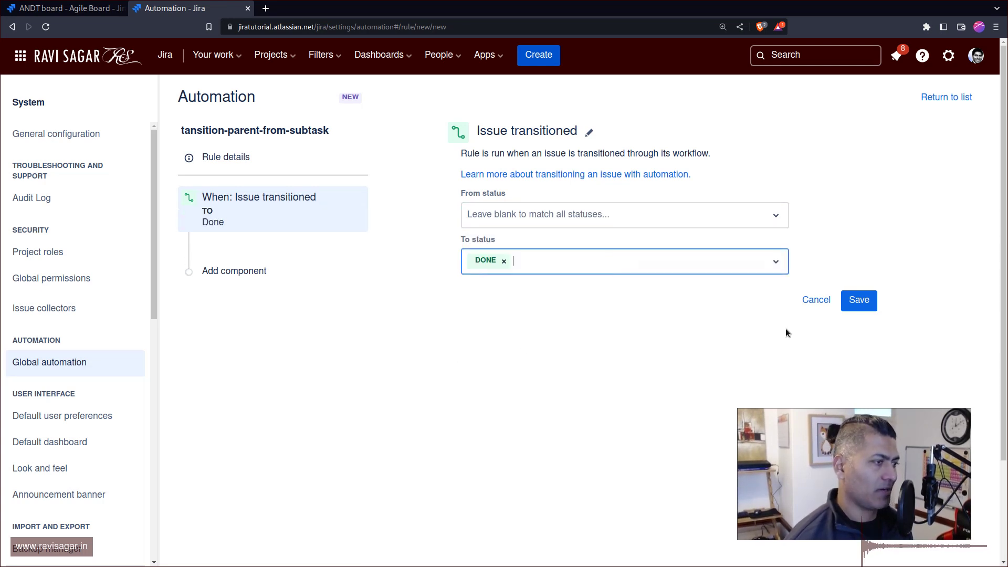
click(860, 307)
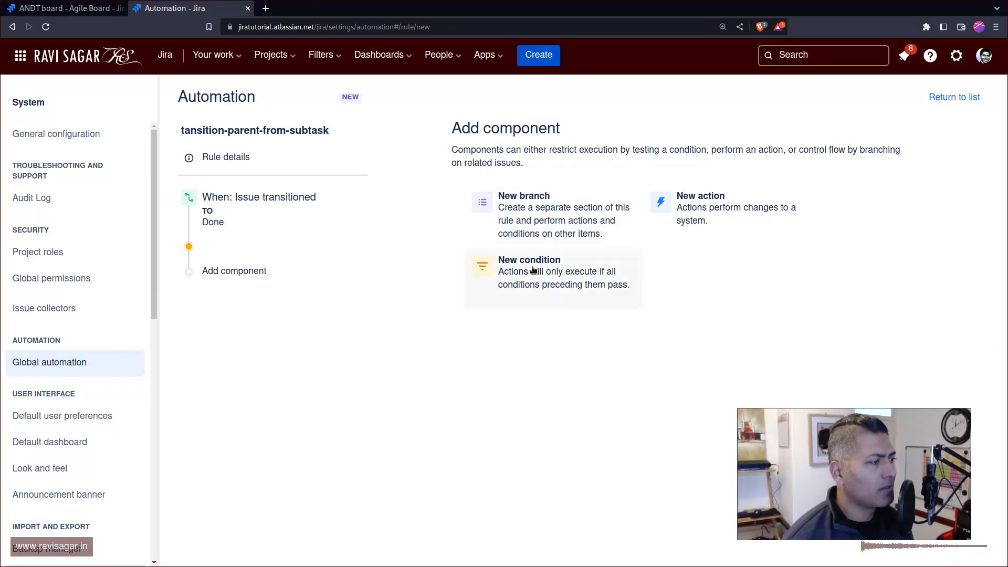
- Add an Issue fields condition with Field Issue Type, Condition equals, Value Sub-task
click(549, 272)
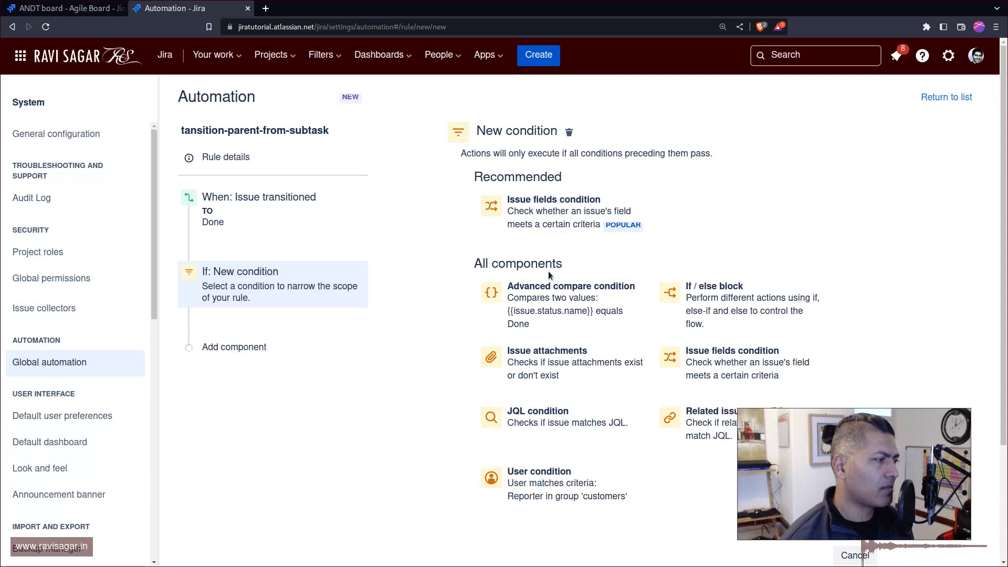
click(557, 213)
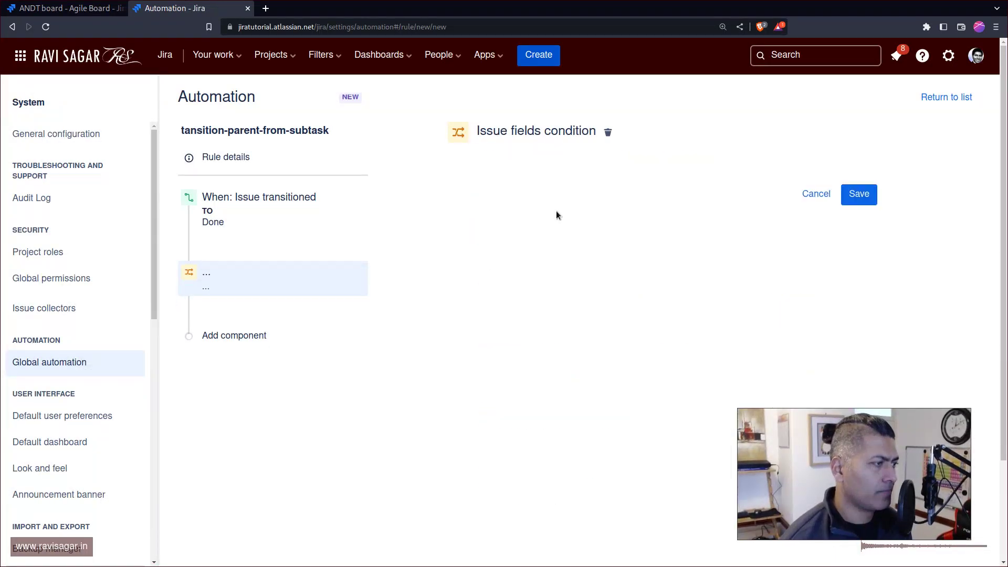
click(561, 199)
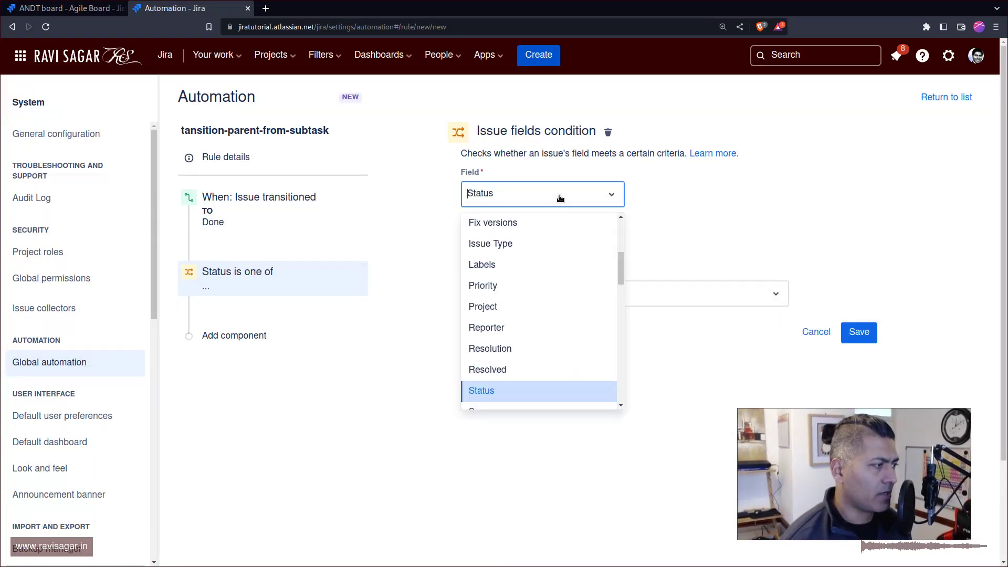
click(536, 246)
click(539, 249)
click(540, 249)
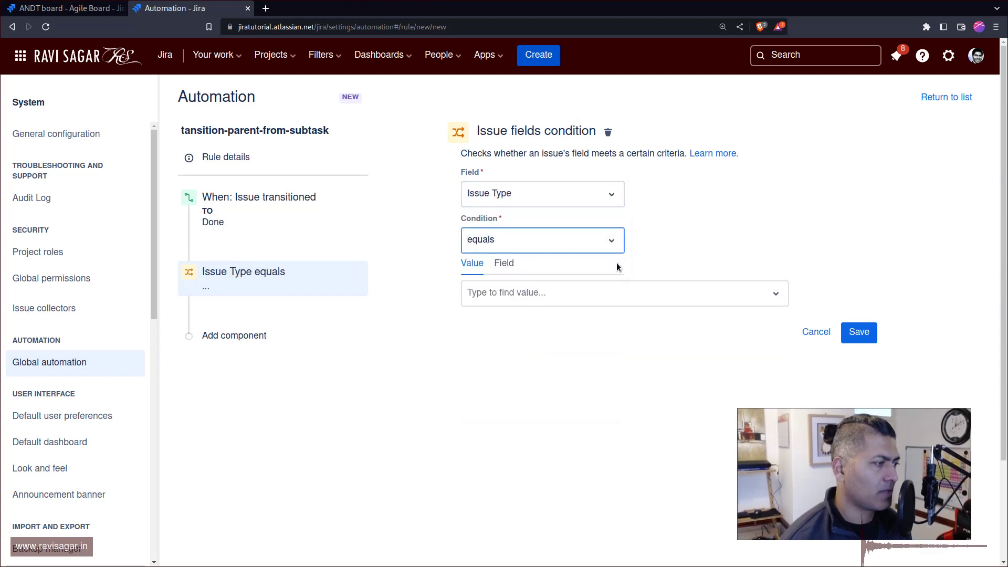
click(615, 294)
click(534, 347)
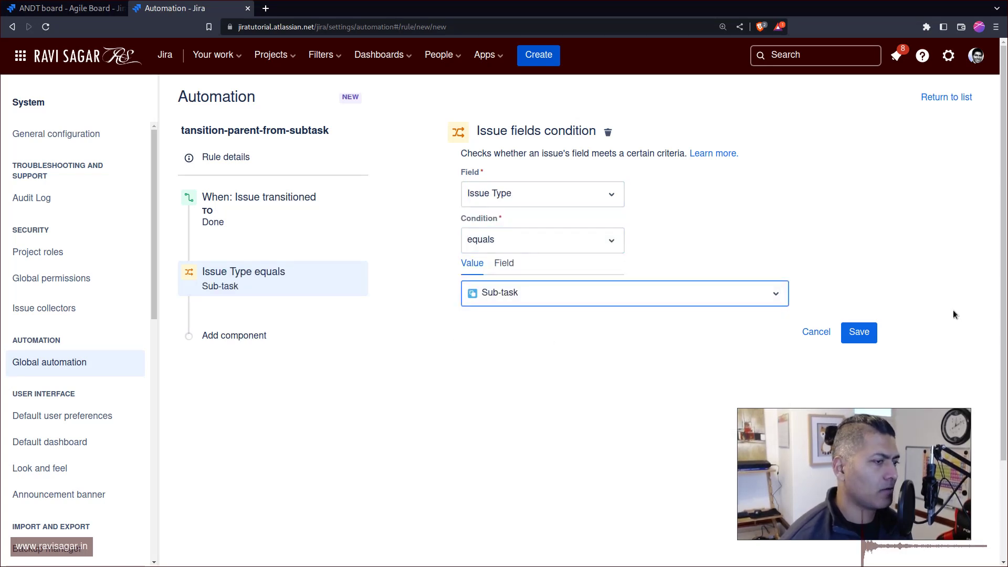
click(858, 332)
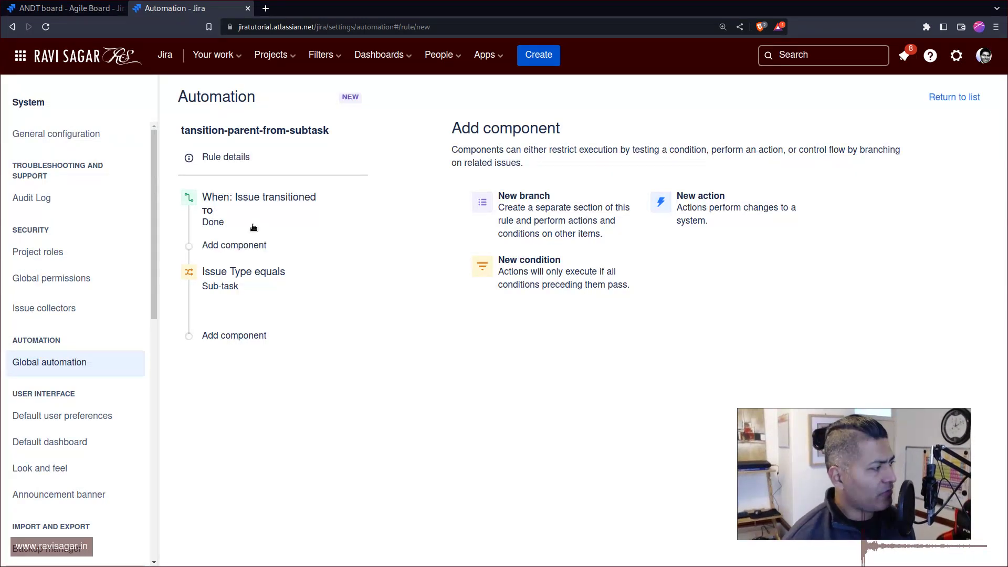
- Add a related-issues branch for the Parent and start a new condition inside it
click(247, 336)
click(527, 227)
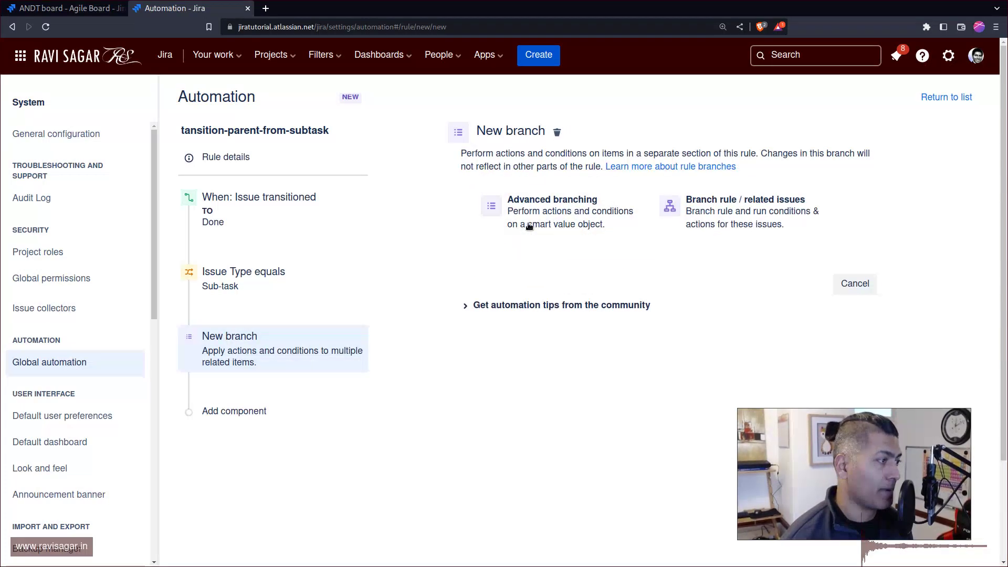
click(748, 210)
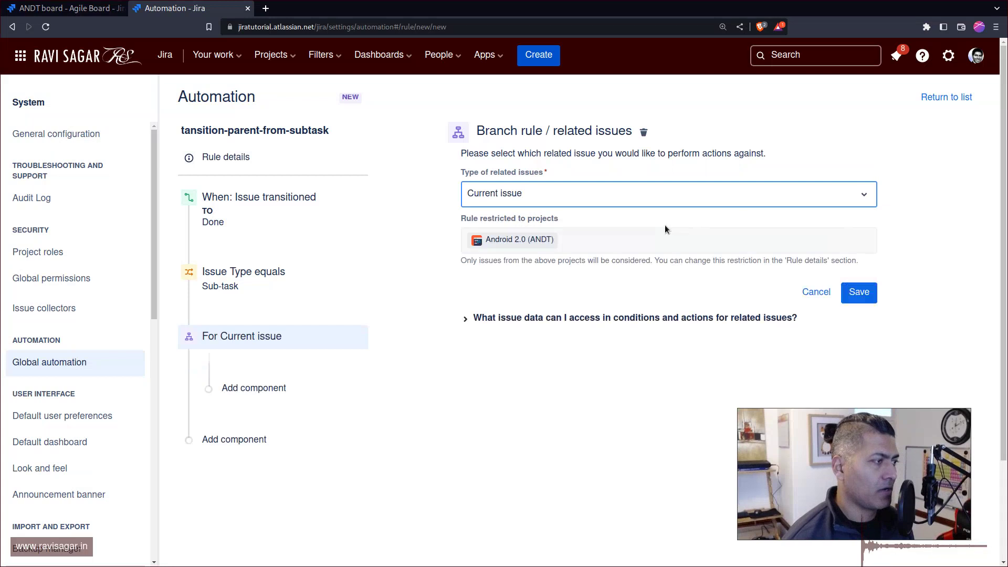
click(635, 198)
click(534, 315)
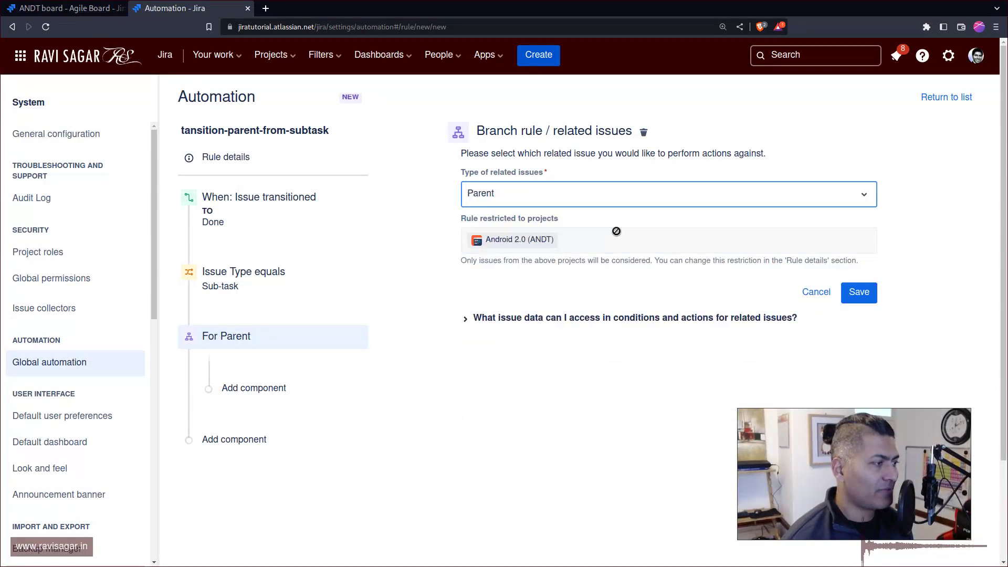
click(852, 294)
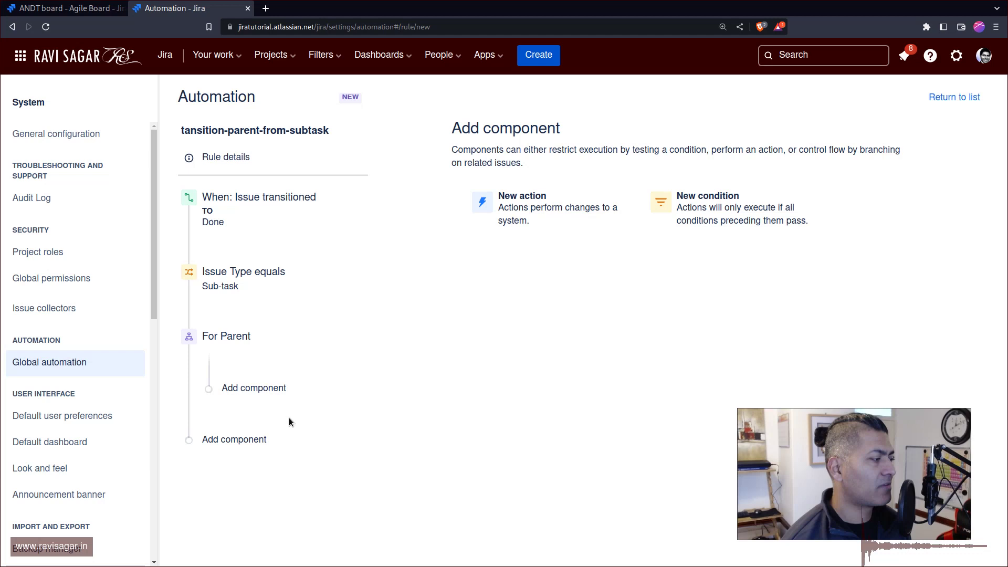
click(274, 389)
click(695, 210)
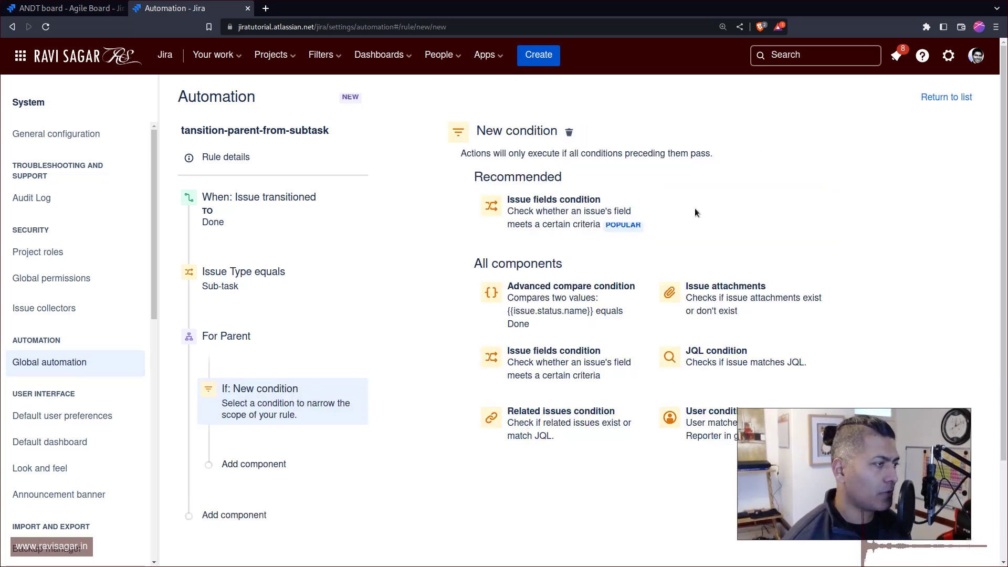
- Make it a Related issues condition on Sub-tasks set to All match specified JQL
click(560, 429)
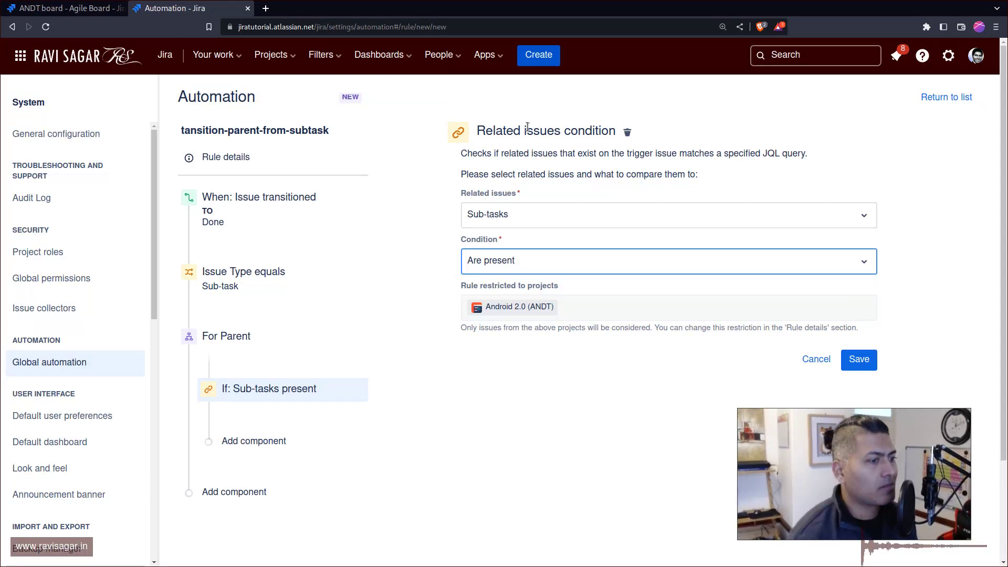
click(540, 221)
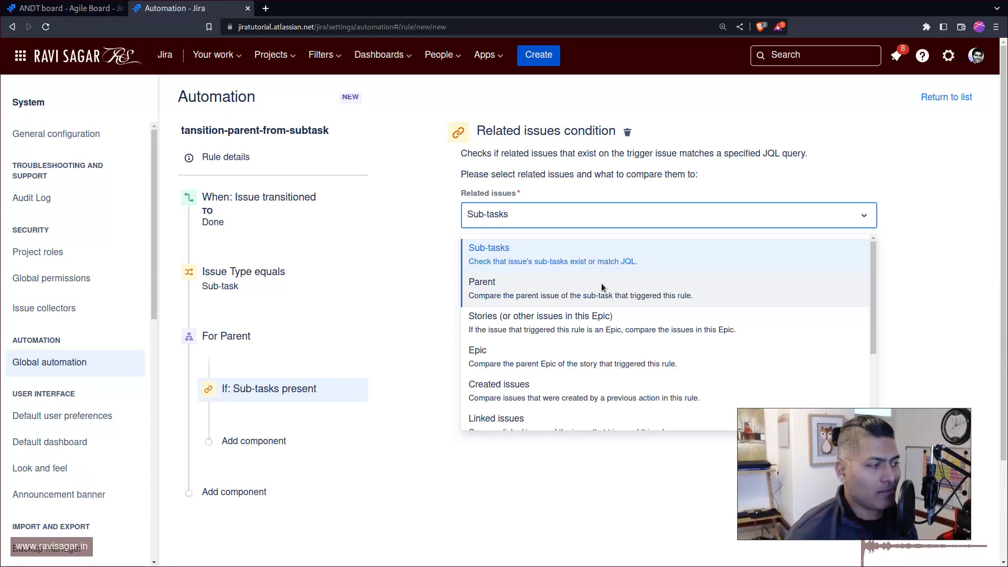
click(840, 151)
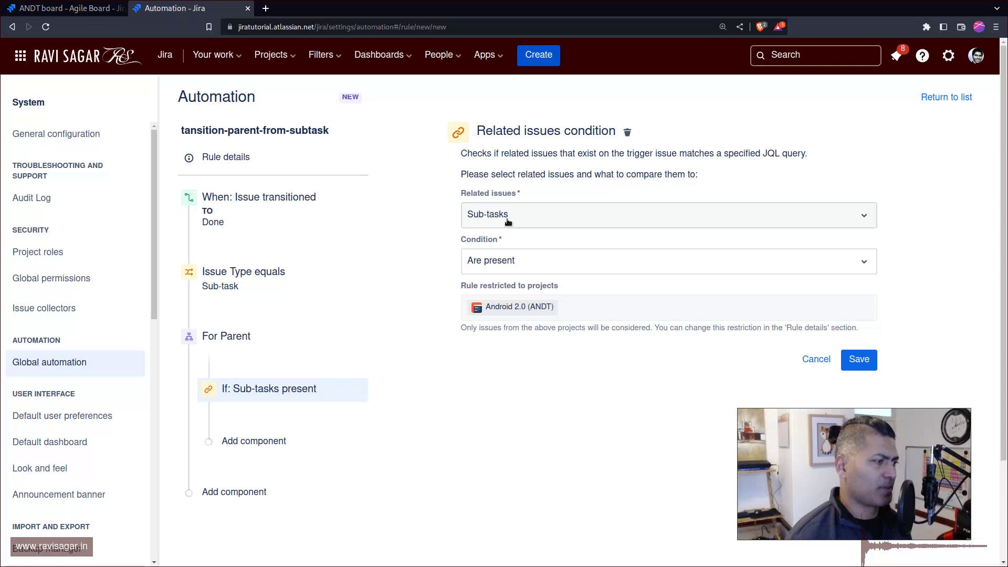
click(527, 266)
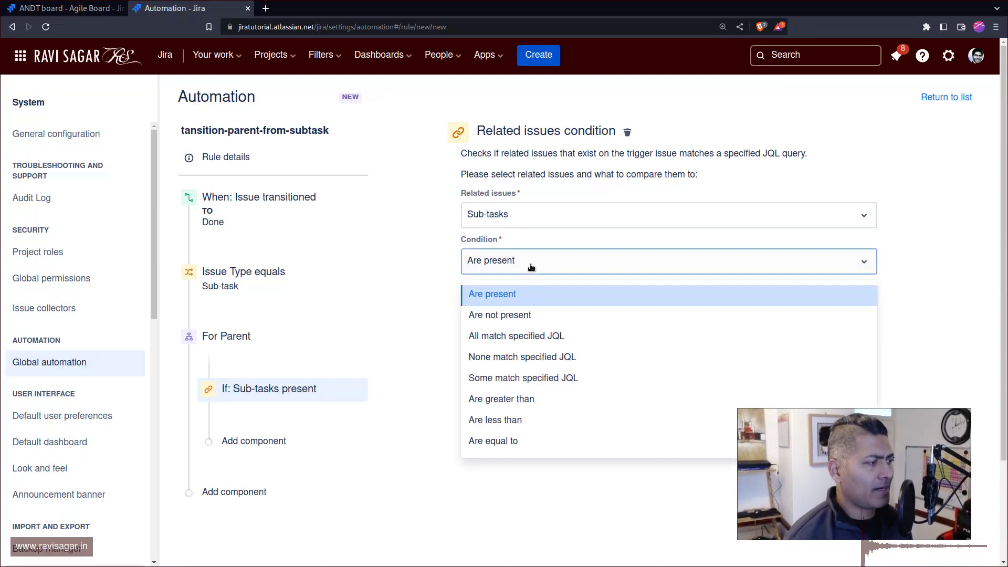
click(538, 336)
- Enter the JQL status = DONE and validate it, then check ANDT-10's sub-tasks
click(553, 309)
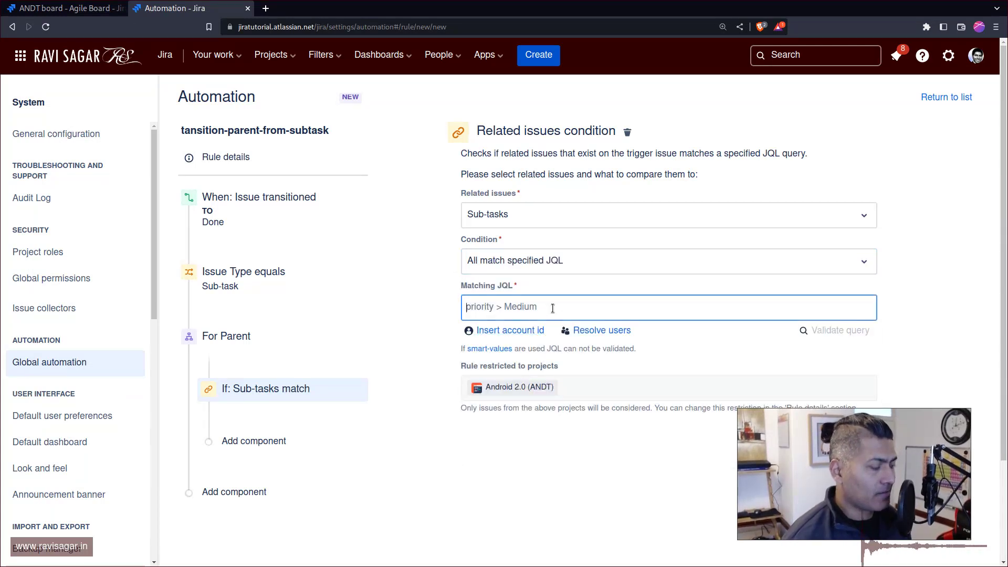
text(statu)
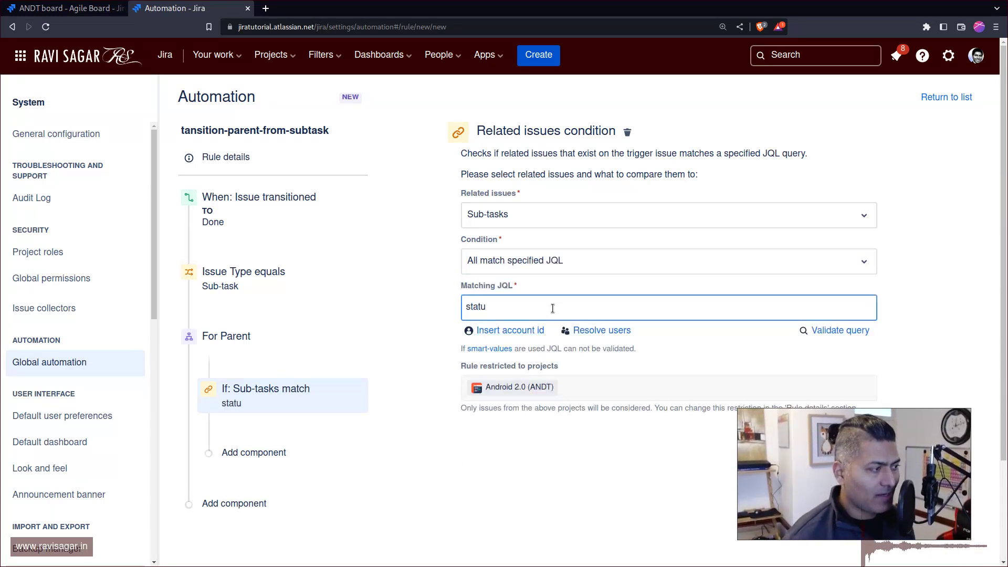
text(s )
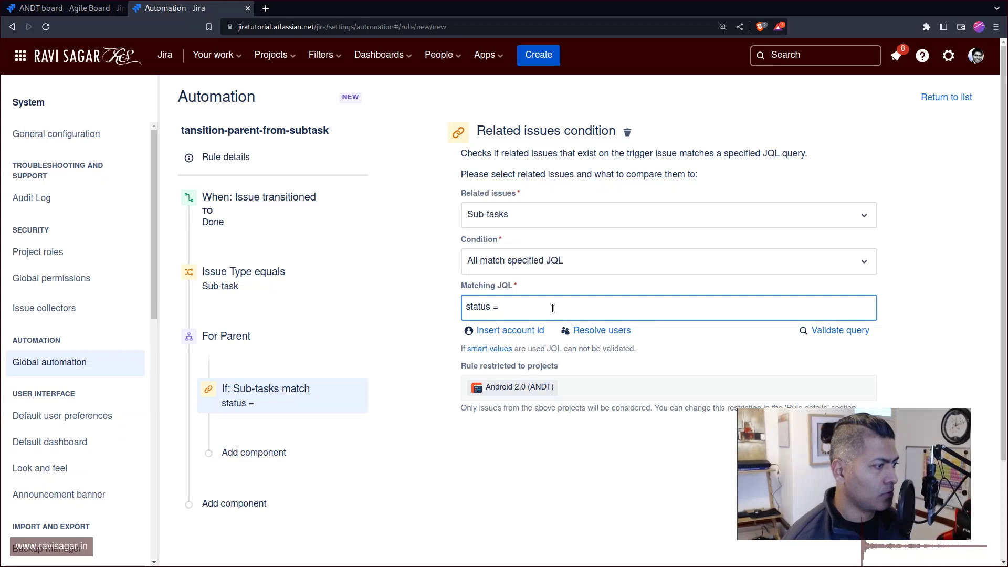
text(= DONE)
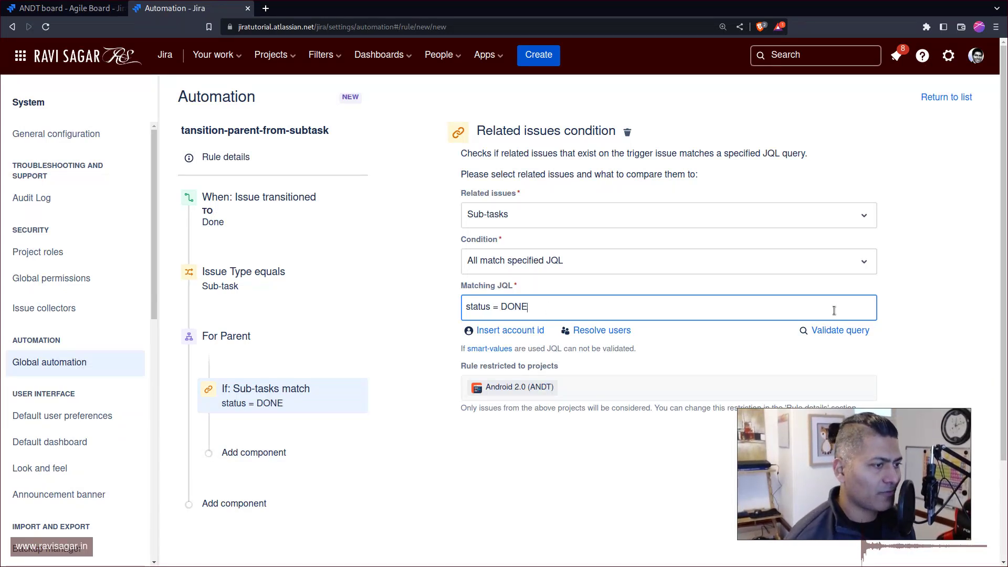
click(826, 330)
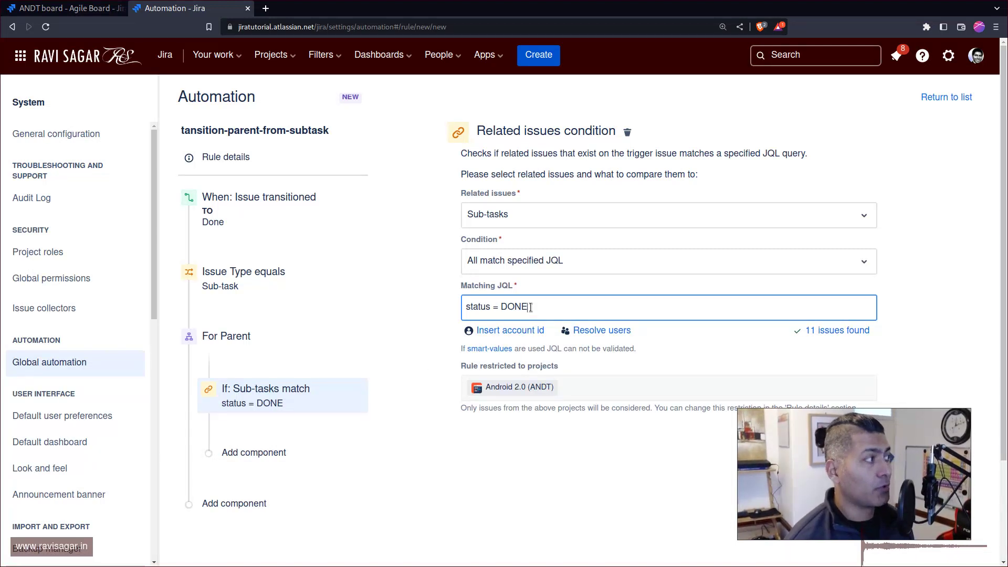
key(ctrl+shift+Tab)
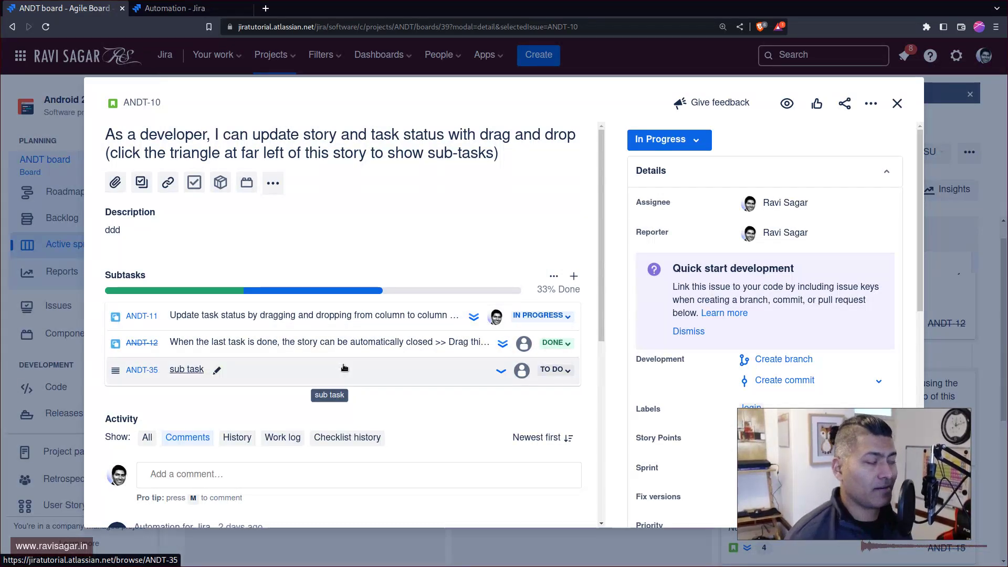
key(ctrl+Tab)
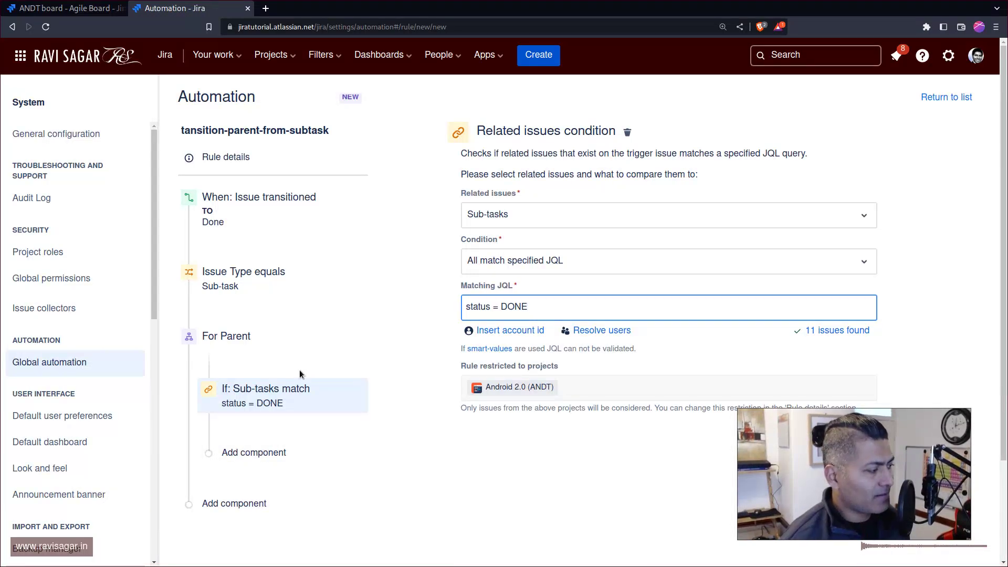
scroll(300, 372, down, 2)
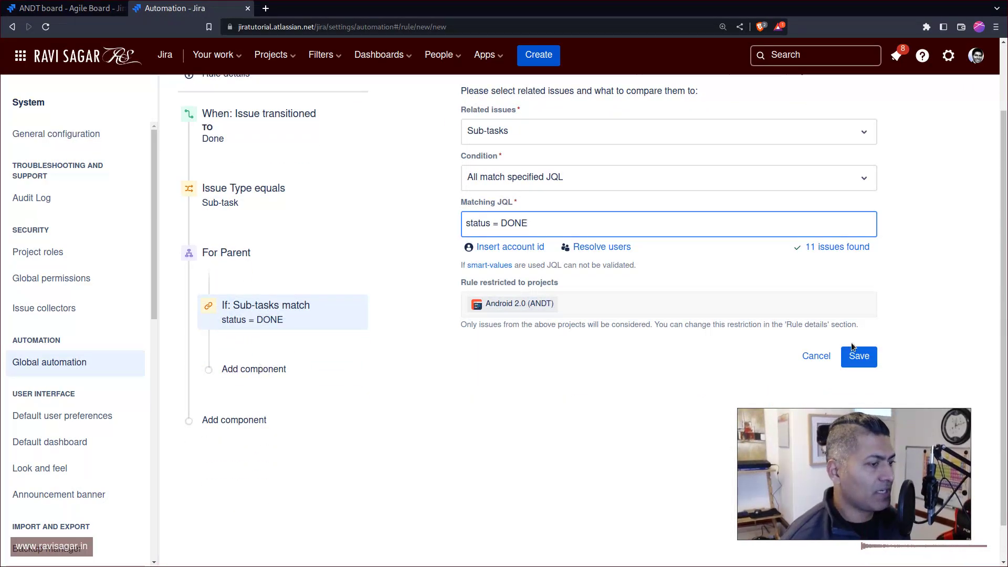
- Save the sub-tasks condition and add a Transition issue action inside the parent branch
click(853, 348)
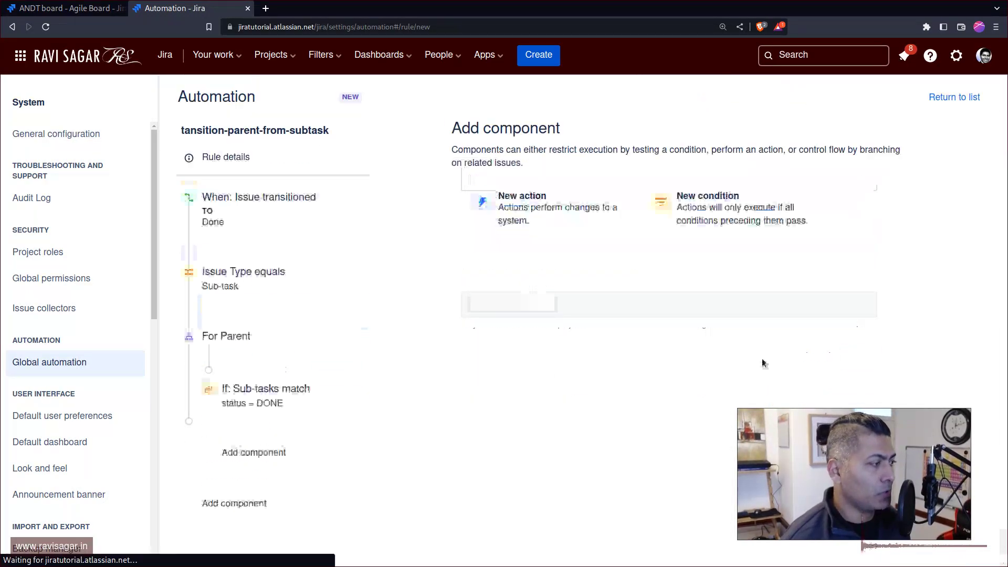
click(251, 453)
click(576, 210)
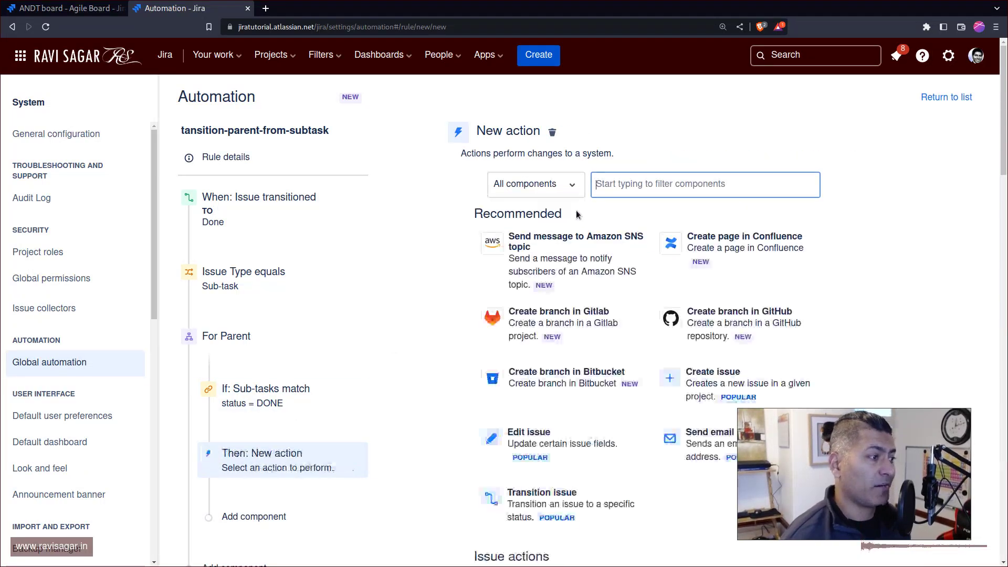
text(tr)
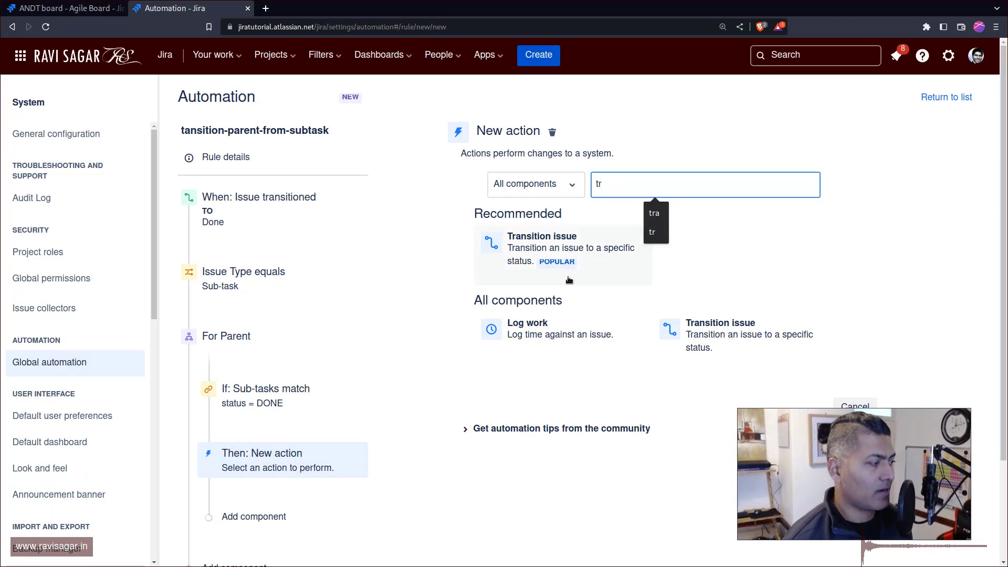
click(603, 246)
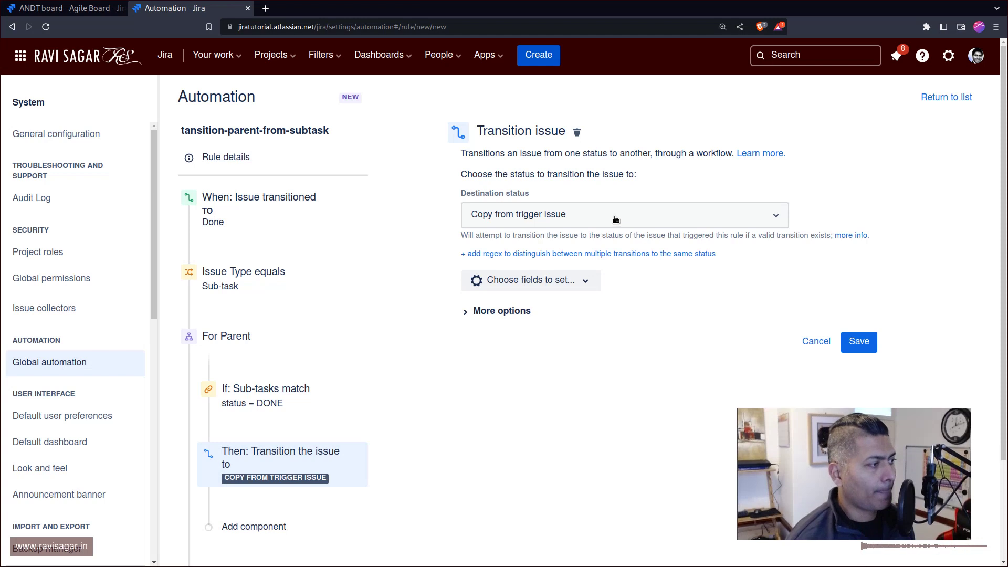
- Set the transition's destination status to DONE, adding no extra fields, and save it
click(616, 219)
click(522, 394)
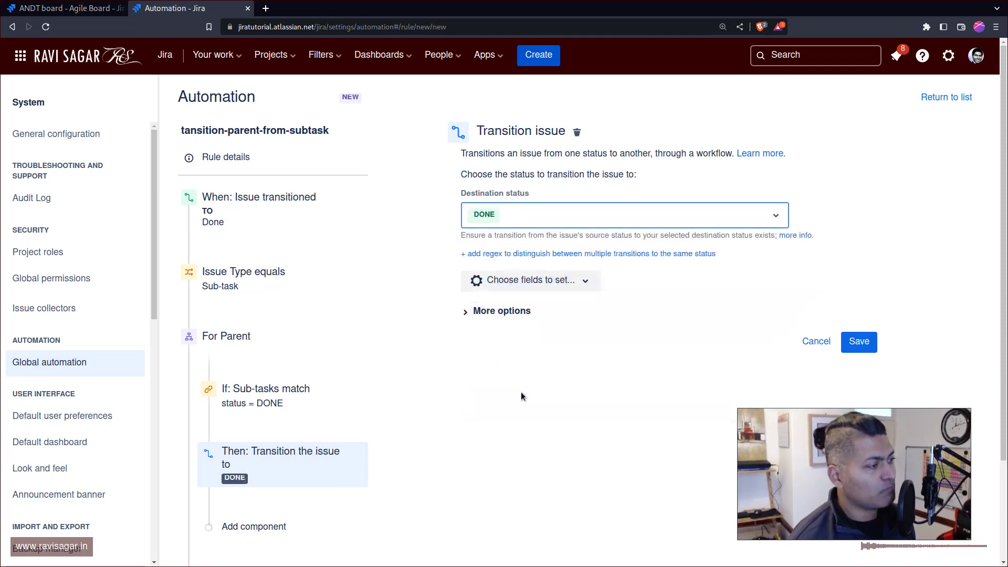
click(576, 291)
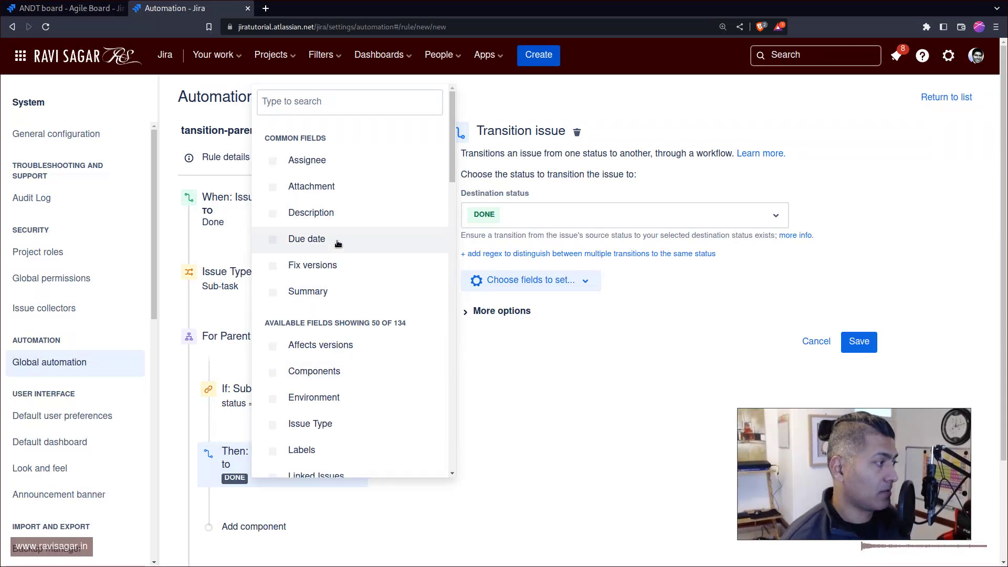
click(413, 109)
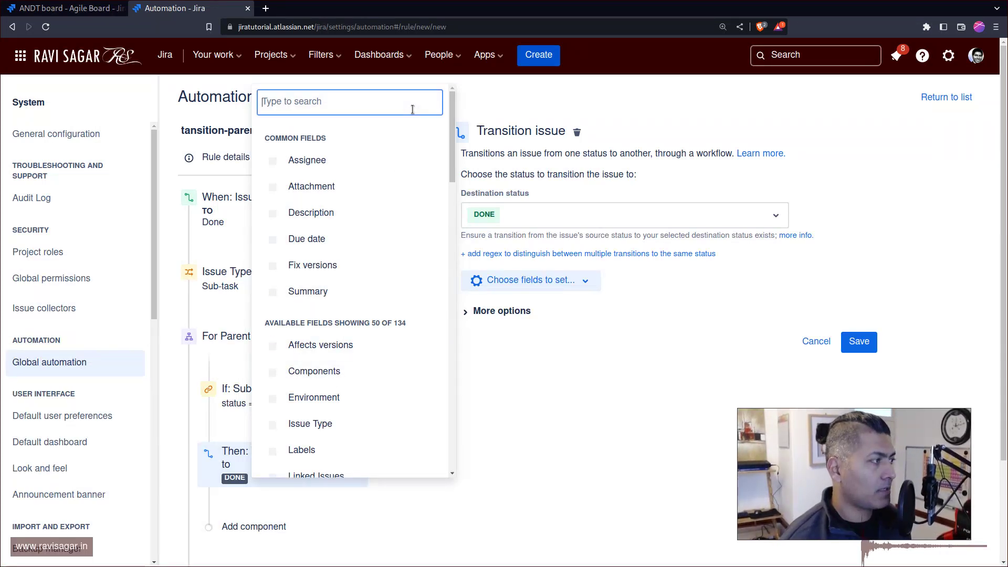
text(comm)
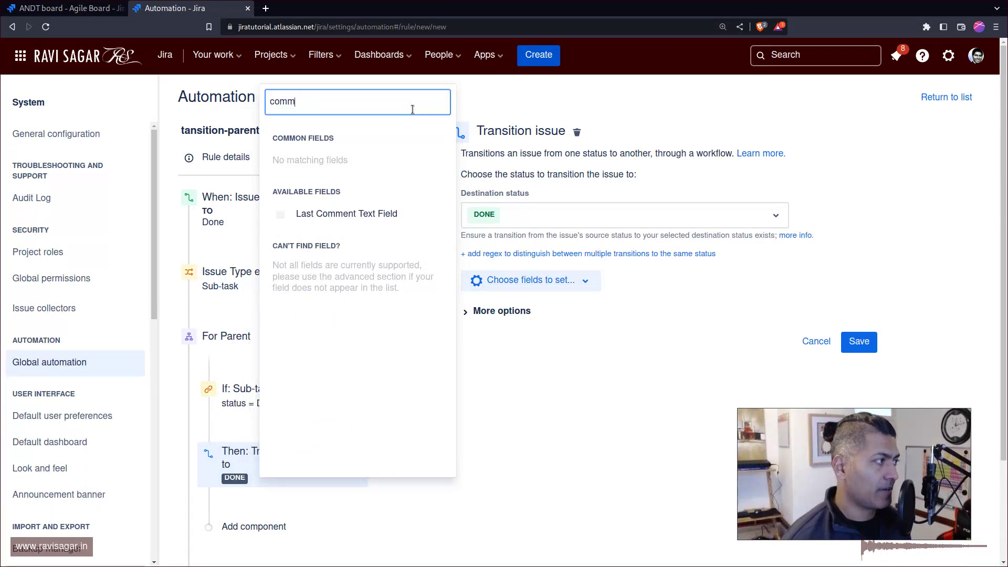
key(ctrl+a)
key(Escape)
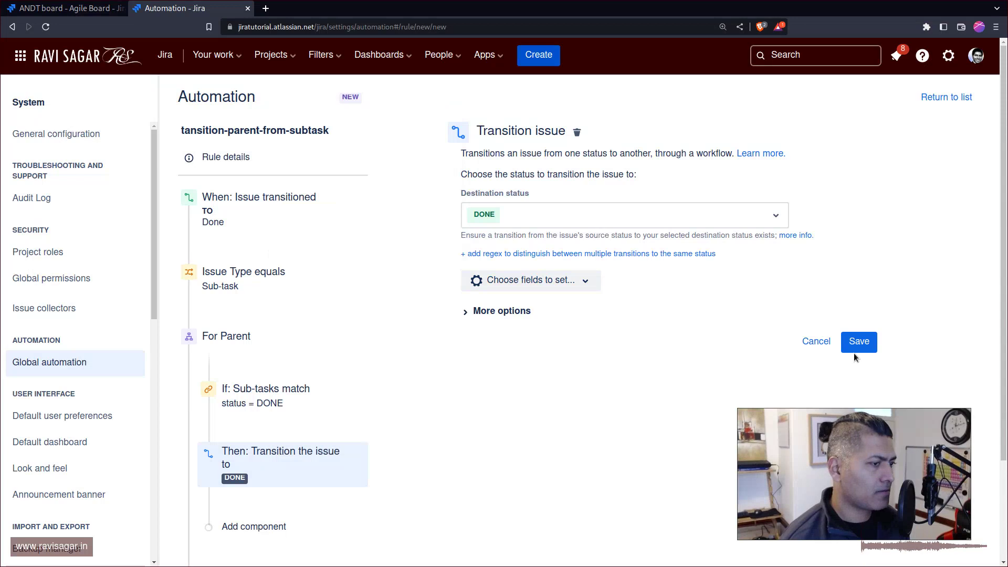
click(859, 342)
- Insert a Comment on issue action 'All sub-tasks are done' before the transition
scroll(294, 410, down, 1)
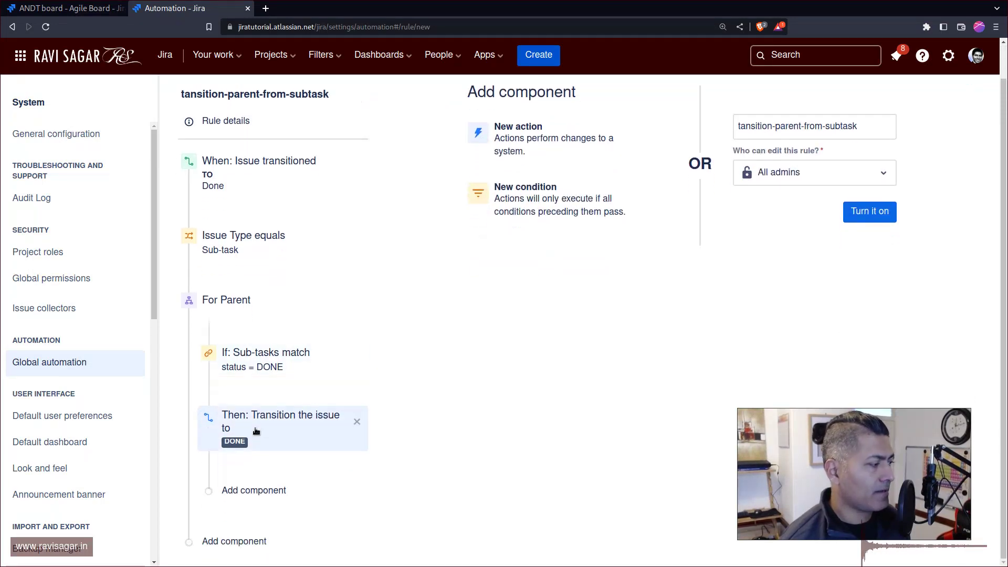
click(258, 391)
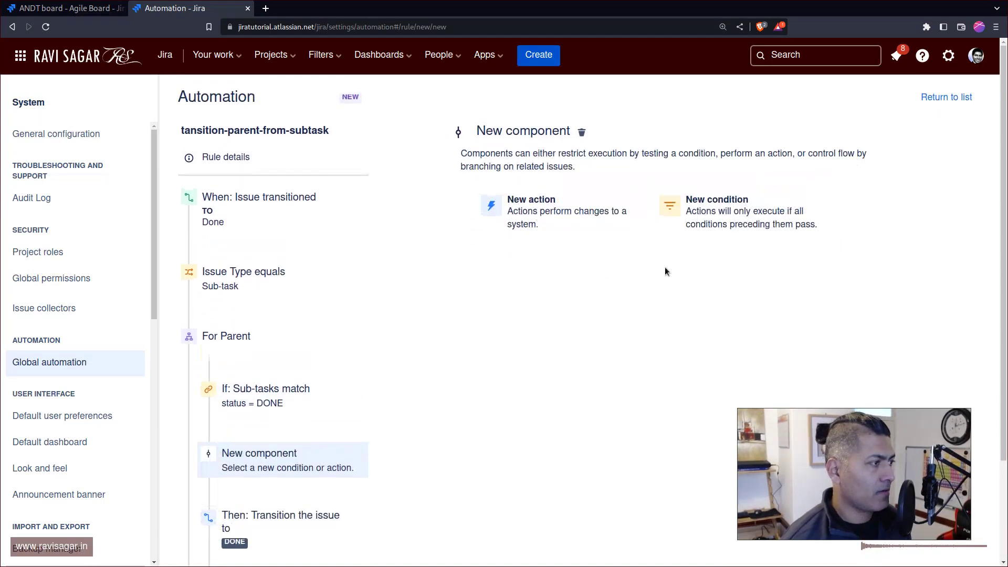
click(640, 214)
click(632, 188)
text(com)
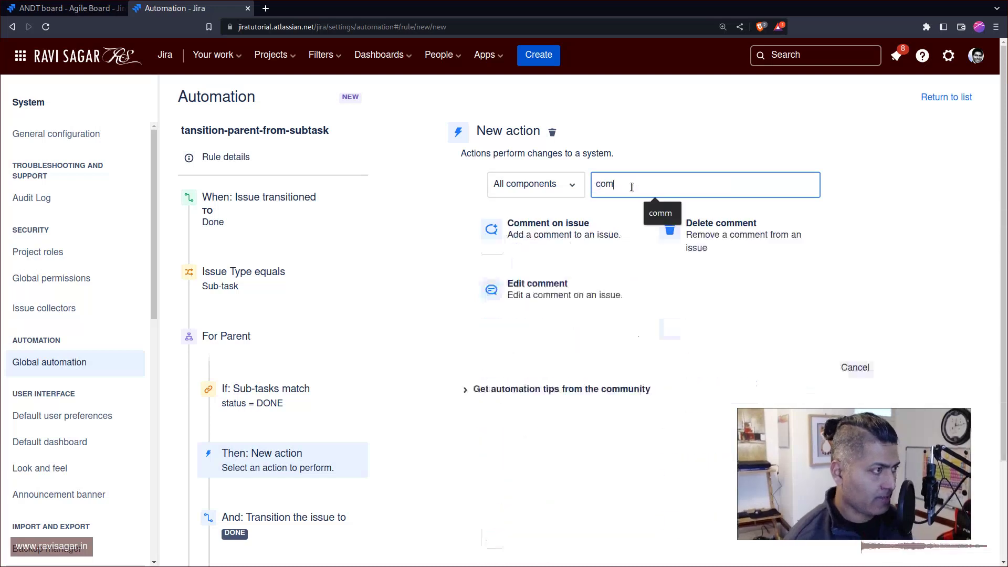
text(m)
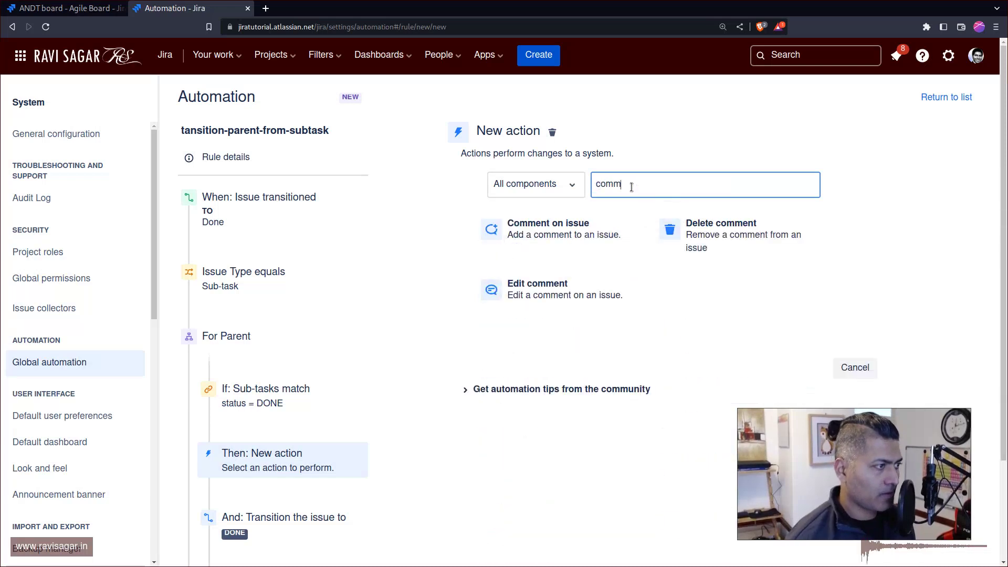
click(572, 223)
click(569, 220)
text(All )
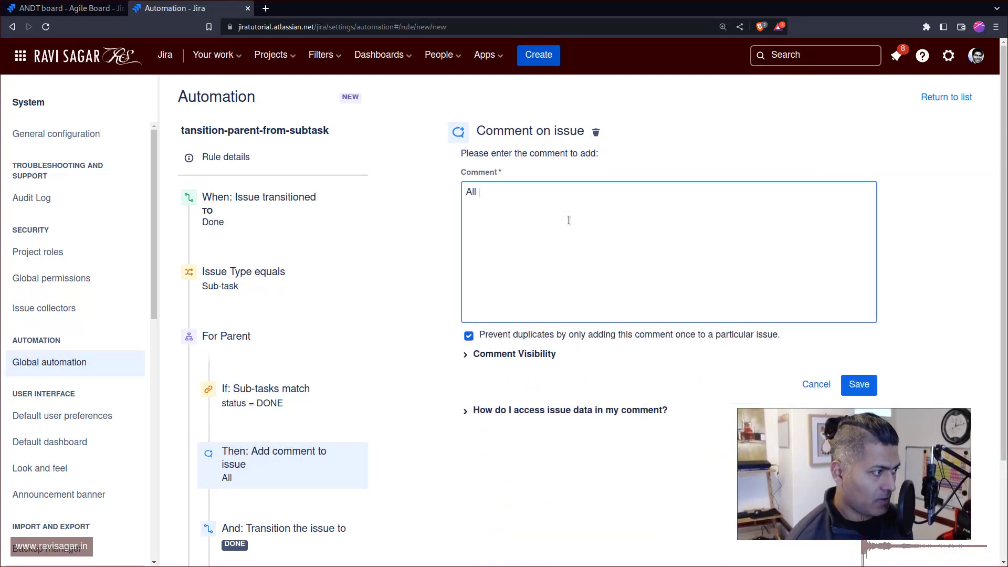
text(sub)
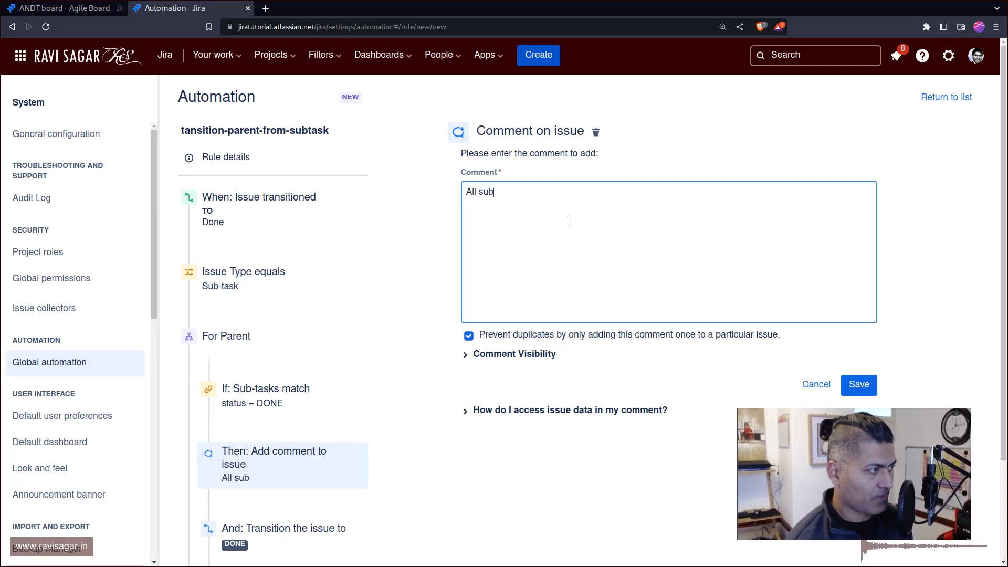
text(-tasks a)
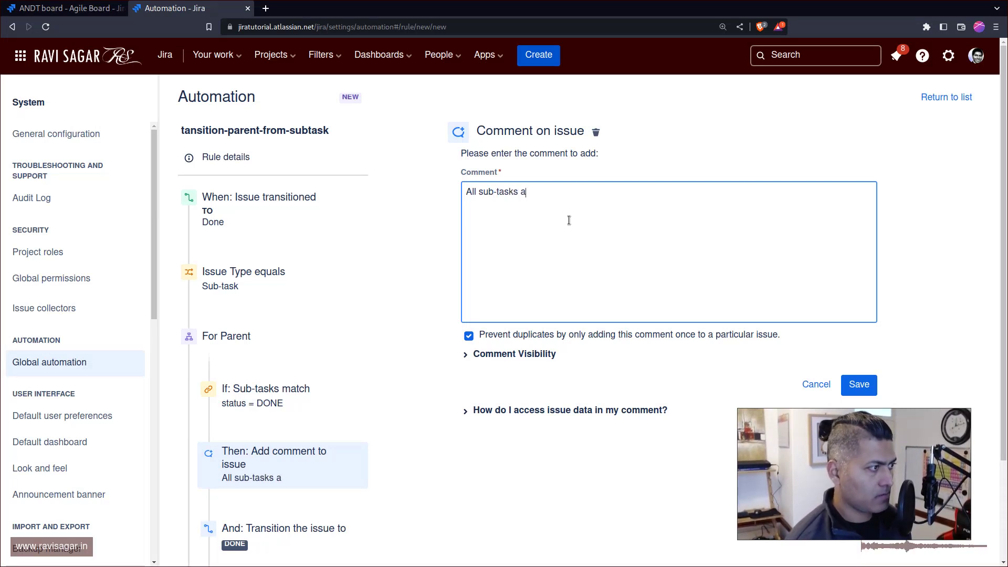
text(re done)
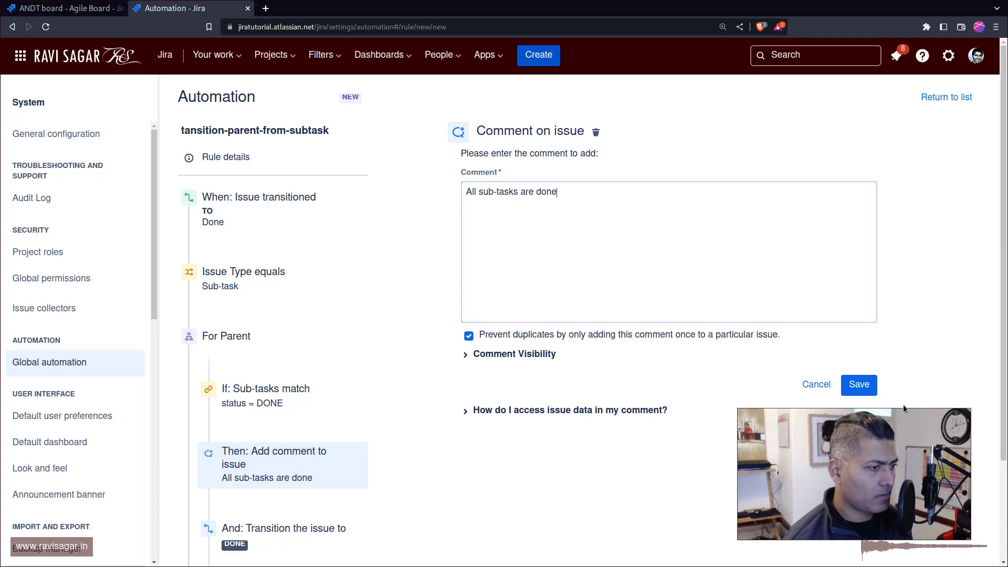
click(859, 385)
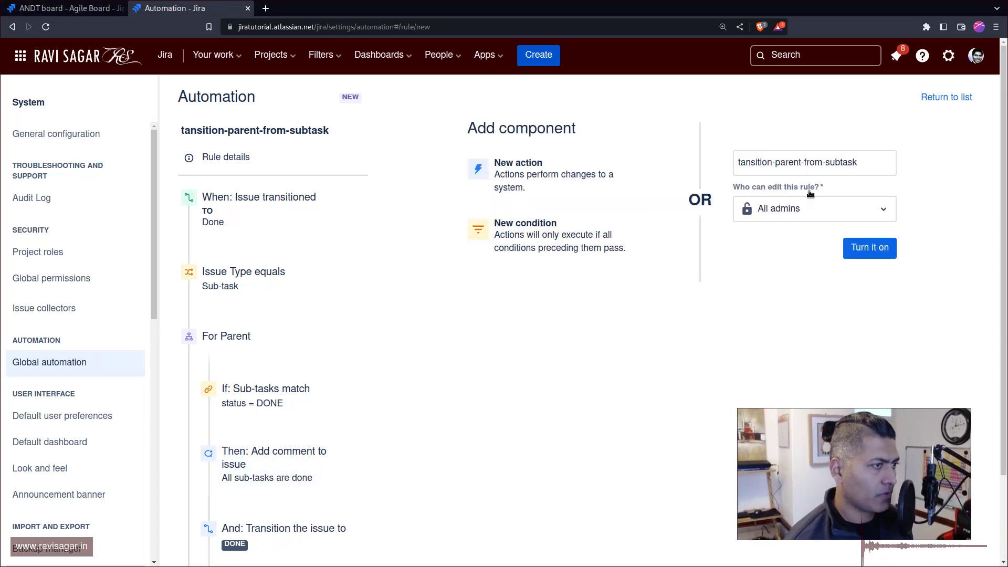
- Turn the rule on and view its audit log
scroll(306, 378, down, 2)
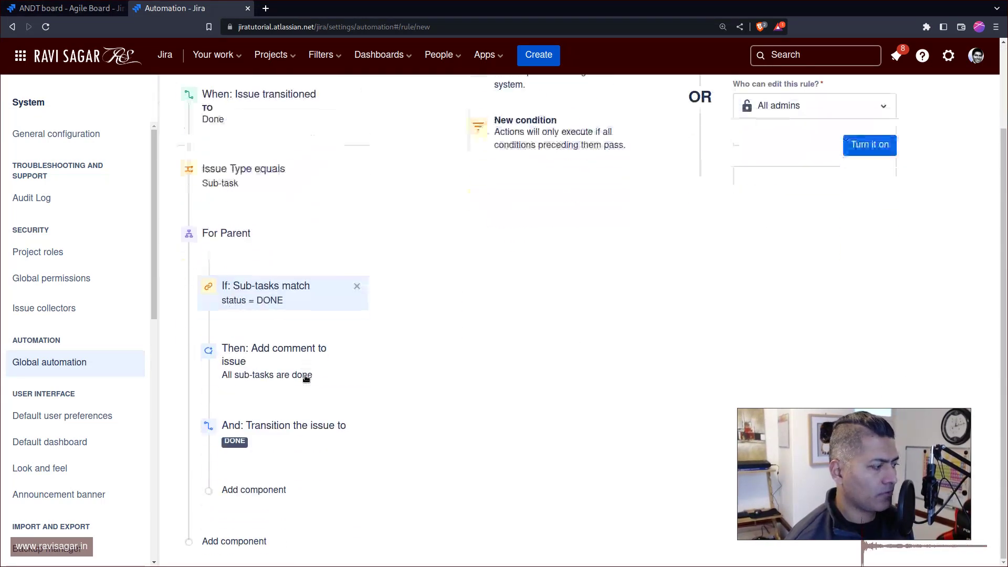
click(872, 153)
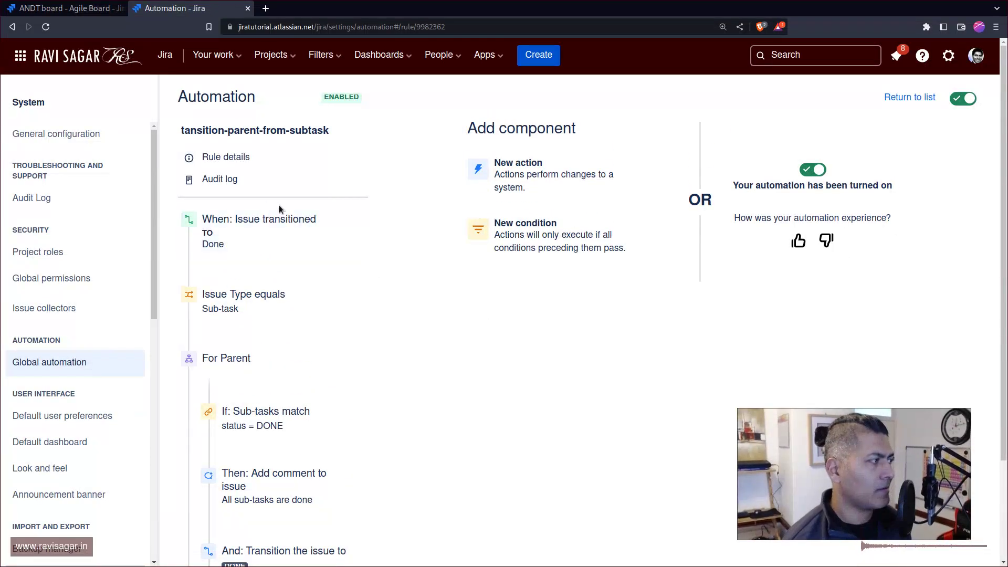
click(240, 181)
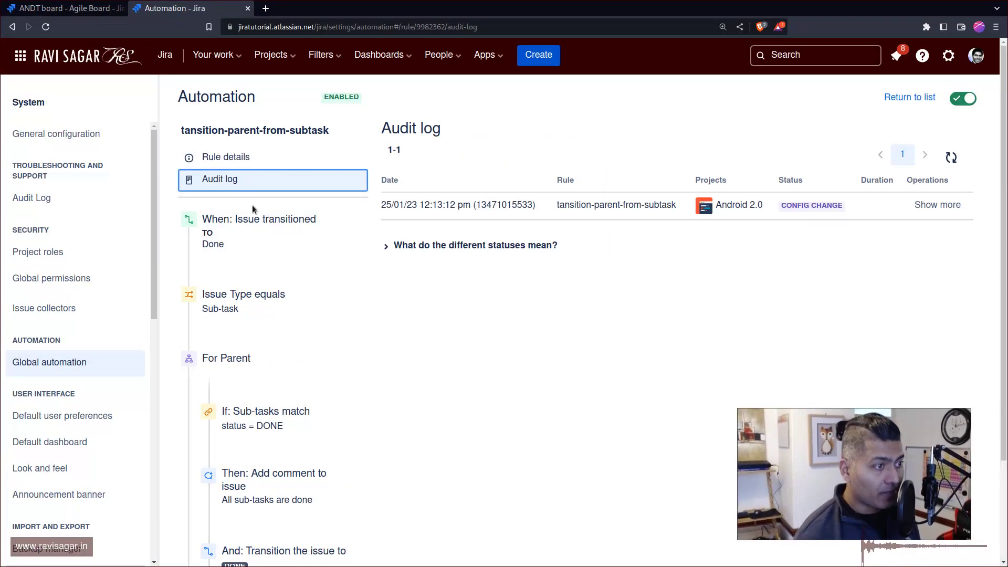
- On story ANDT-10, change sub-task ANDT-11 from In Progress to Done
key(ctrl+Tab)
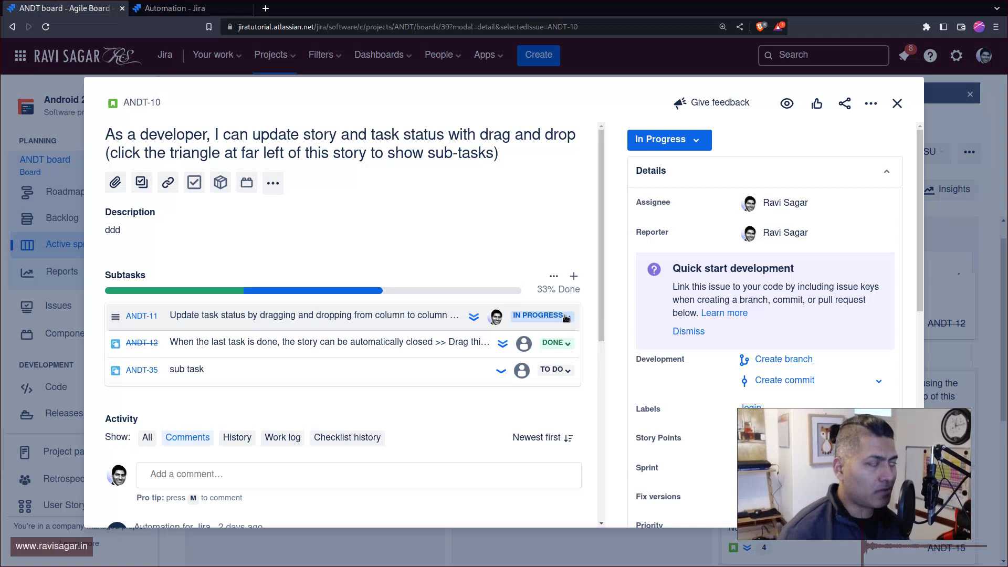
click(565, 317)
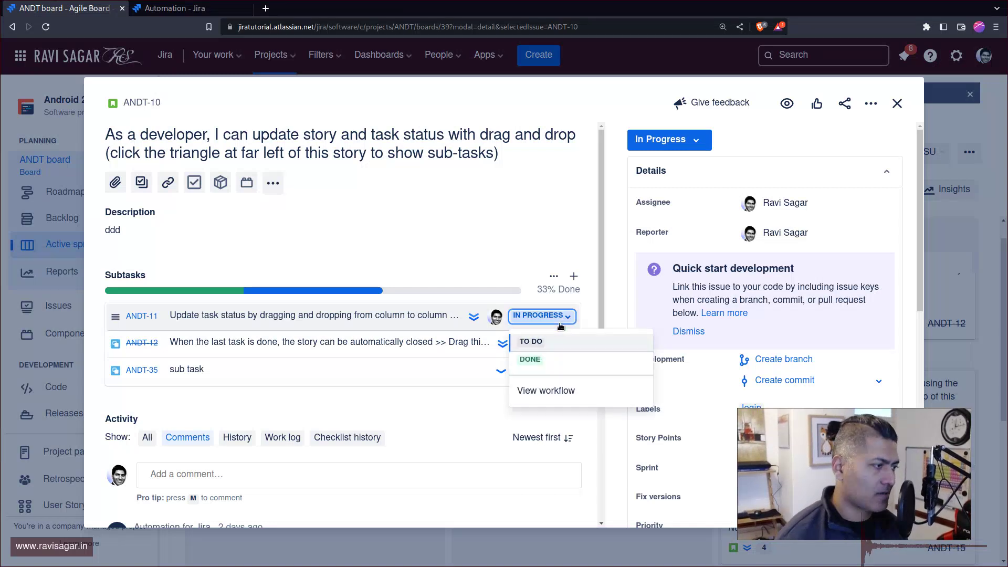
click(536, 364)
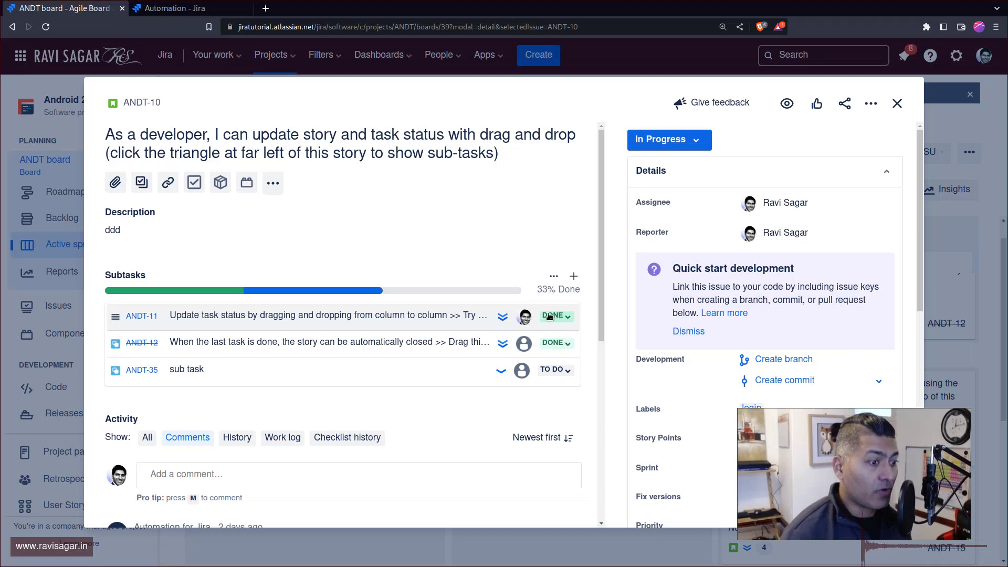
- Refresh the rule audit log and expand the newest run, which shows 'No actions performed'
key(ctrl+Tab)
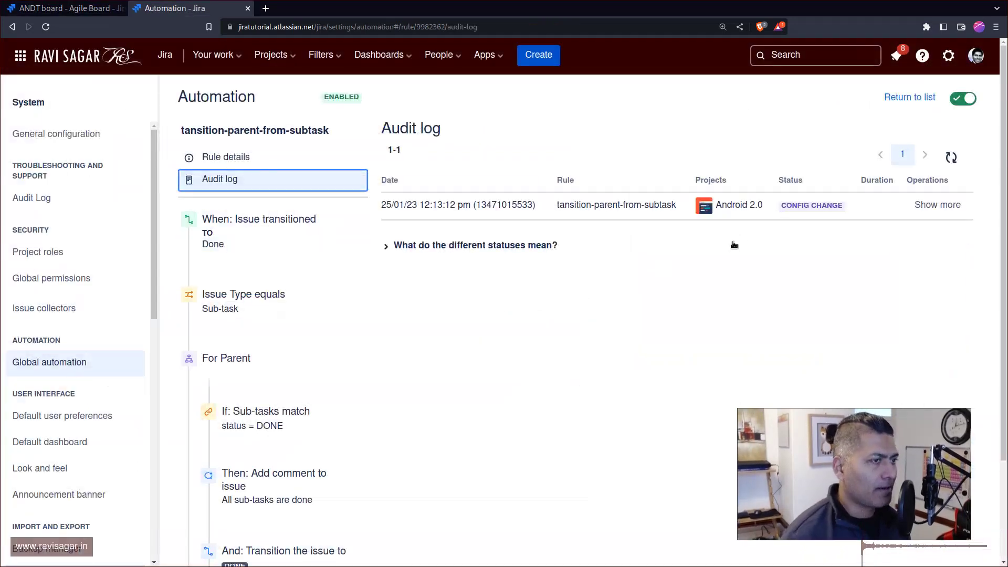
click(950, 159)
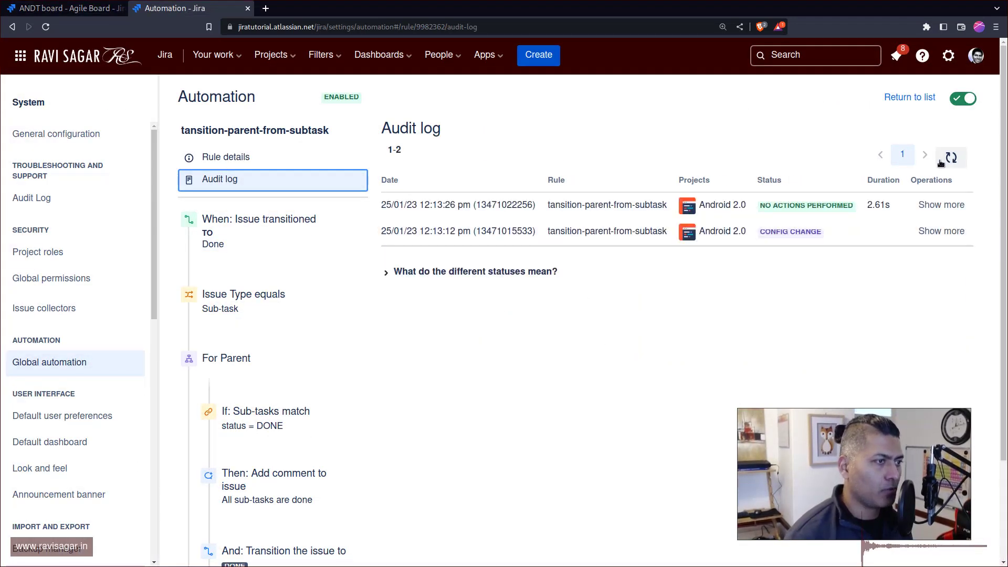
click(930, 212)
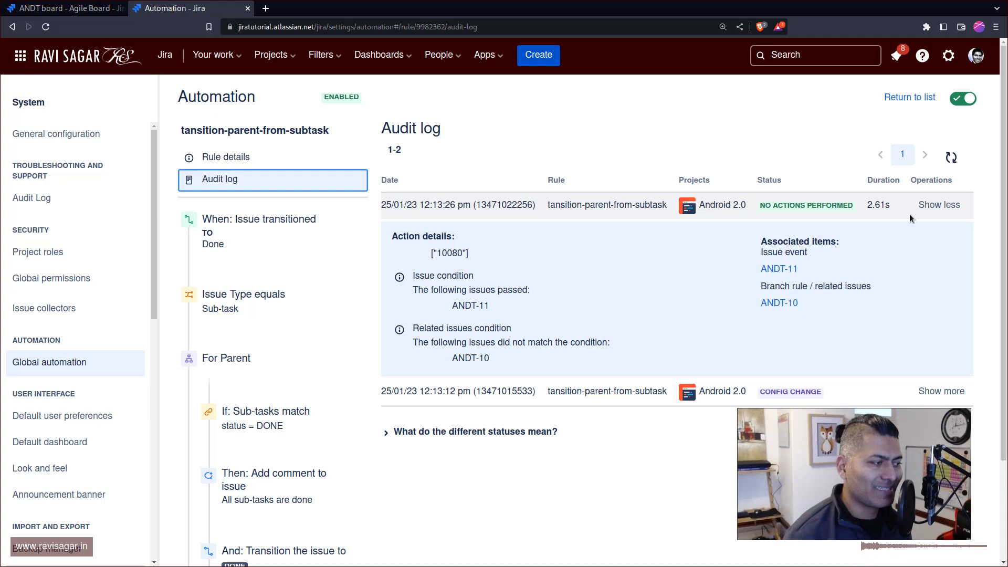
- Select the ANDT-10 issue key in the run details and return to the board's ANDT-10 view
drag(479, 359, 475, 360)
triple_click(475, 360)
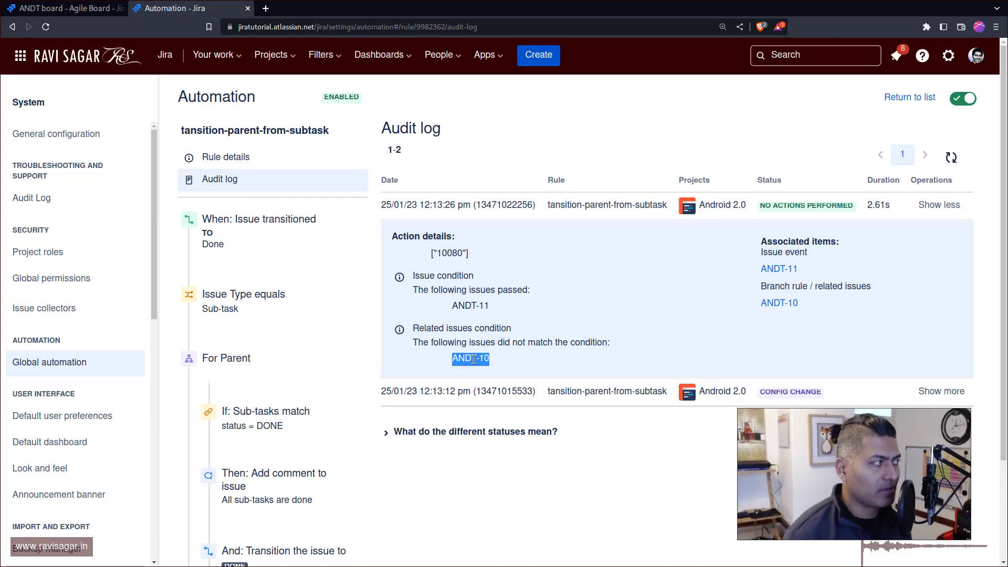
key(ctrl+shift+Tab)
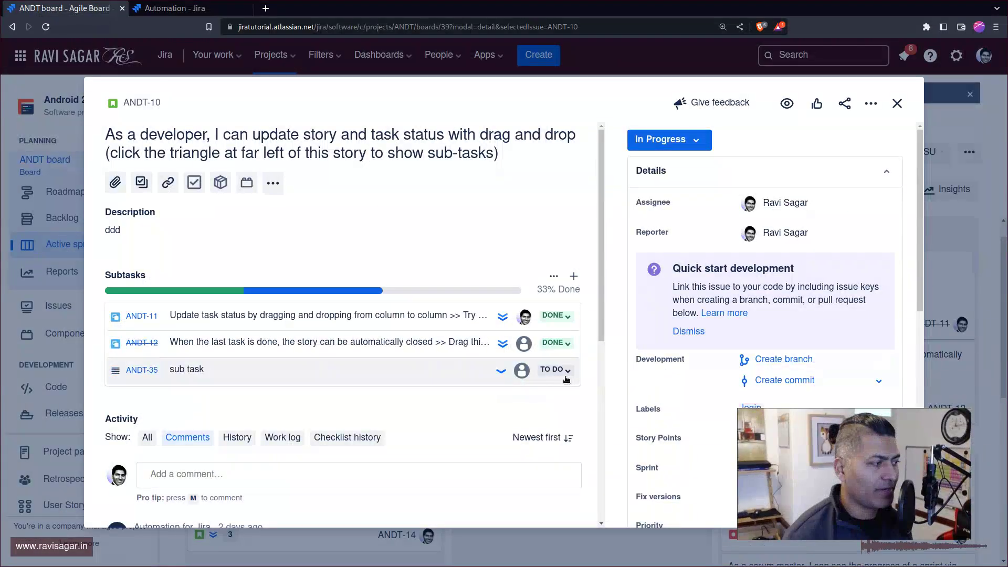
- Set sub-task ANDT-35 to DONE, then reload the audit log to see a new rule run start
key(ctrl+Tab)
click(548, 329)
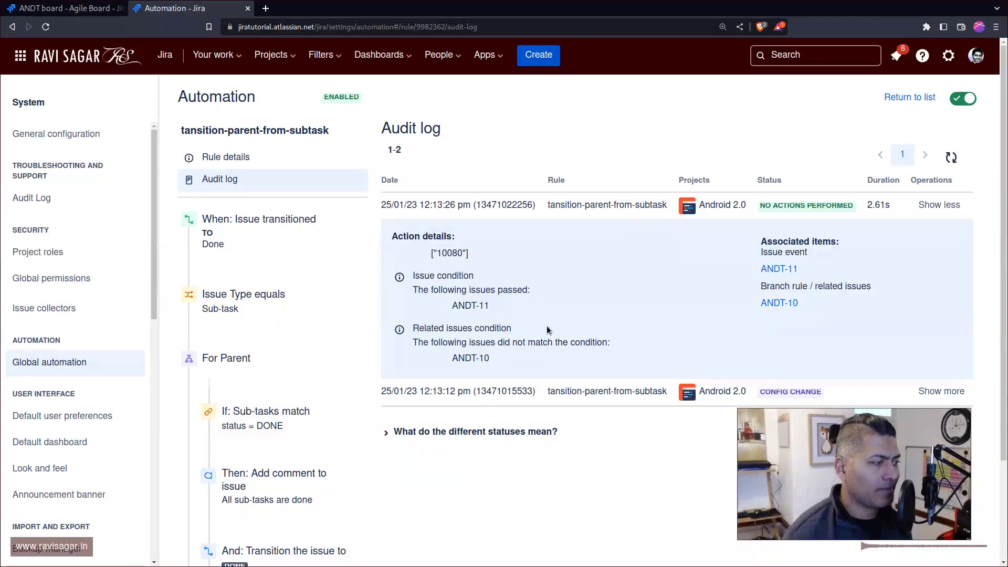
key(ctrl+shift+Tab)
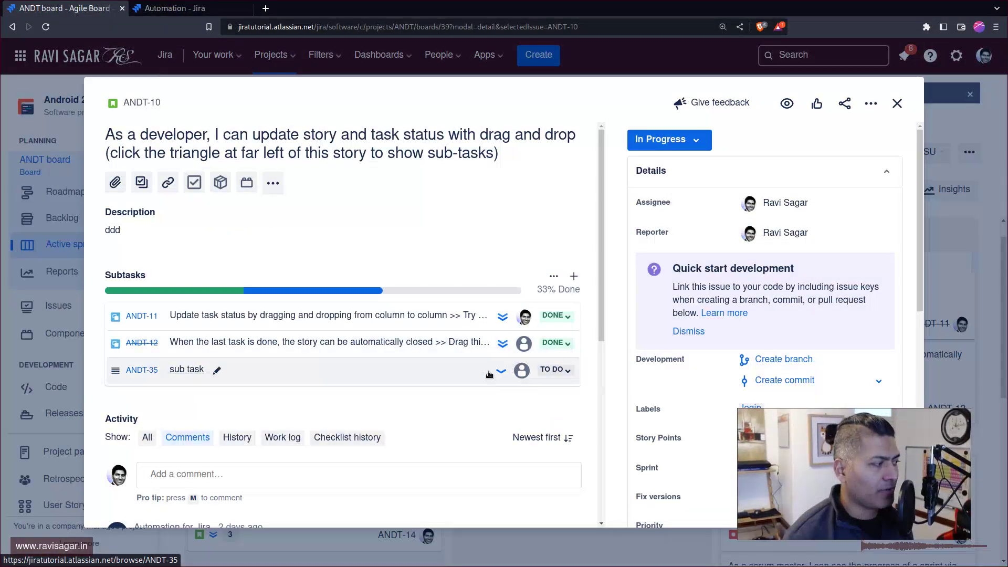
key(ctrl+Tab)
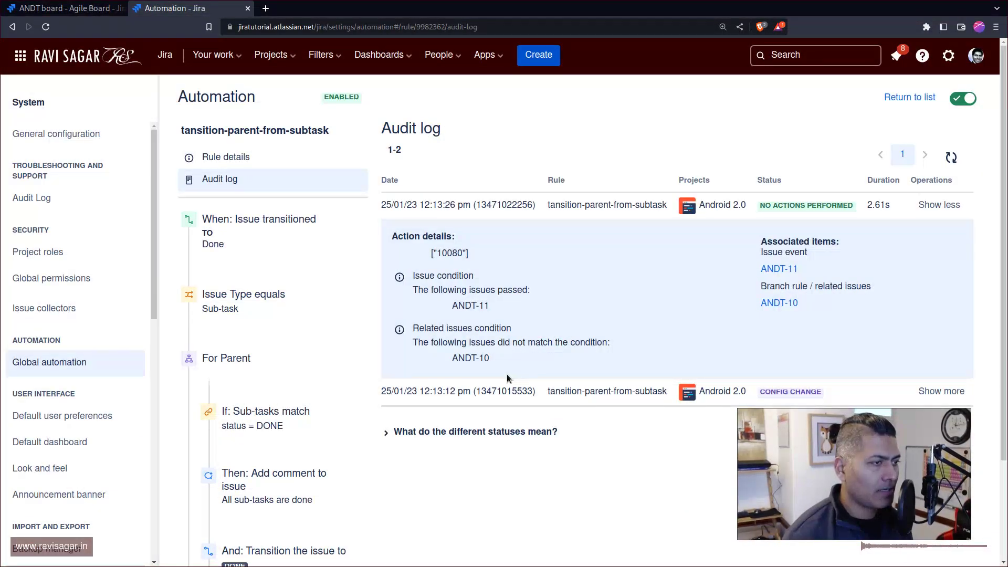
key(ctrl+shift+Tab)
click(555, 370)
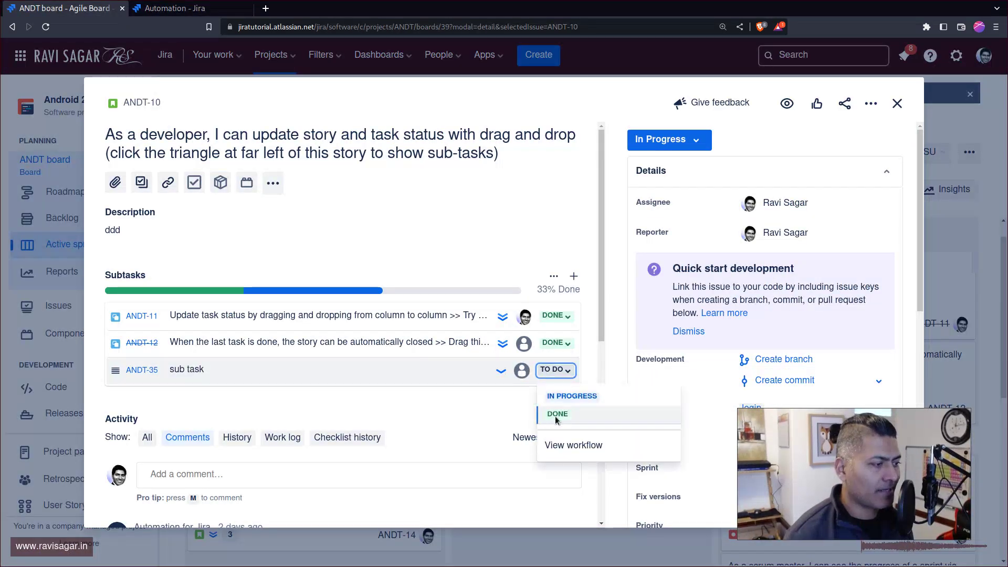
click(557, 414)
key(ctrl+Tab)
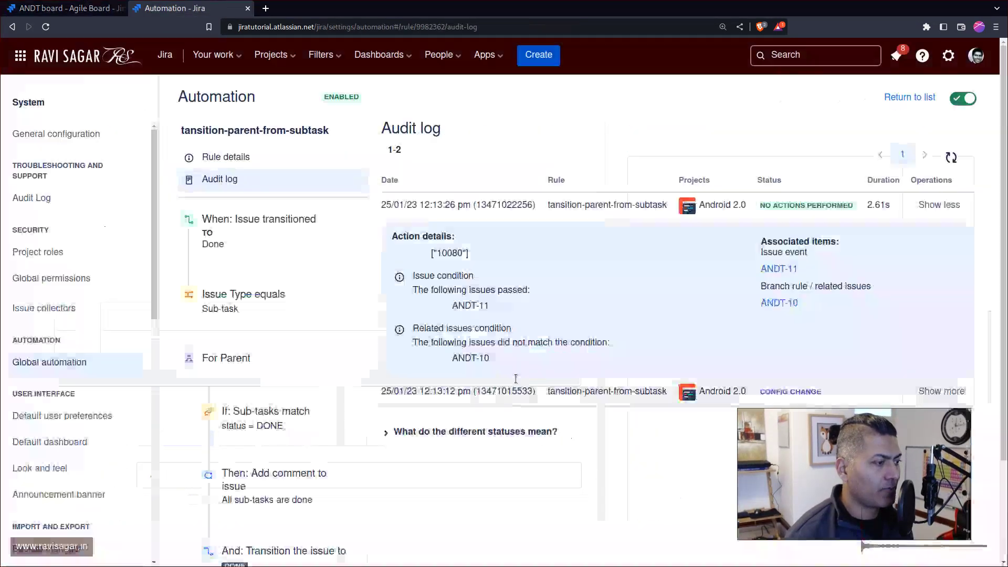
click(951, 159)
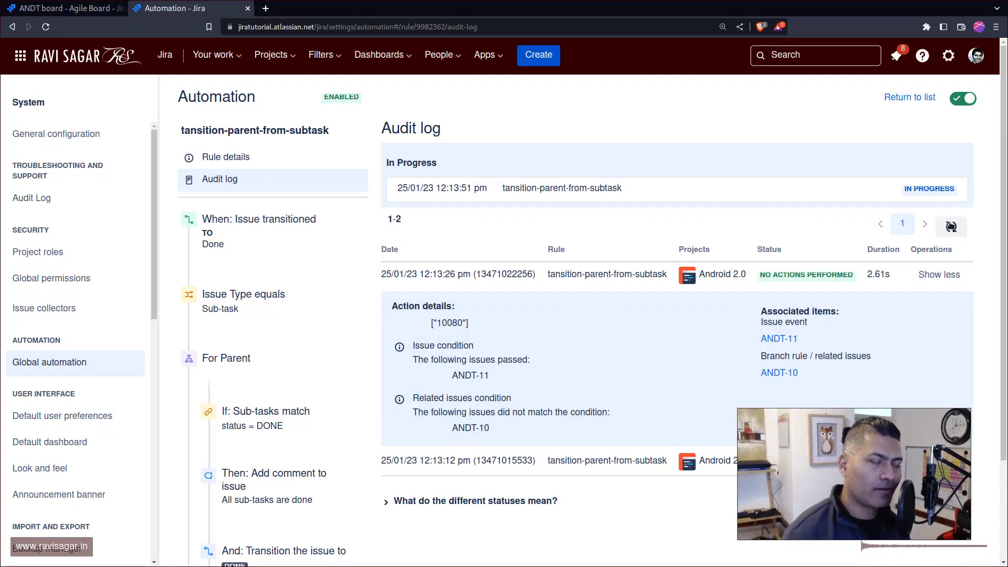
- Reload the audit log and expand the SUCCESS run to review the comment added to ANDT-10
click(951, 225)
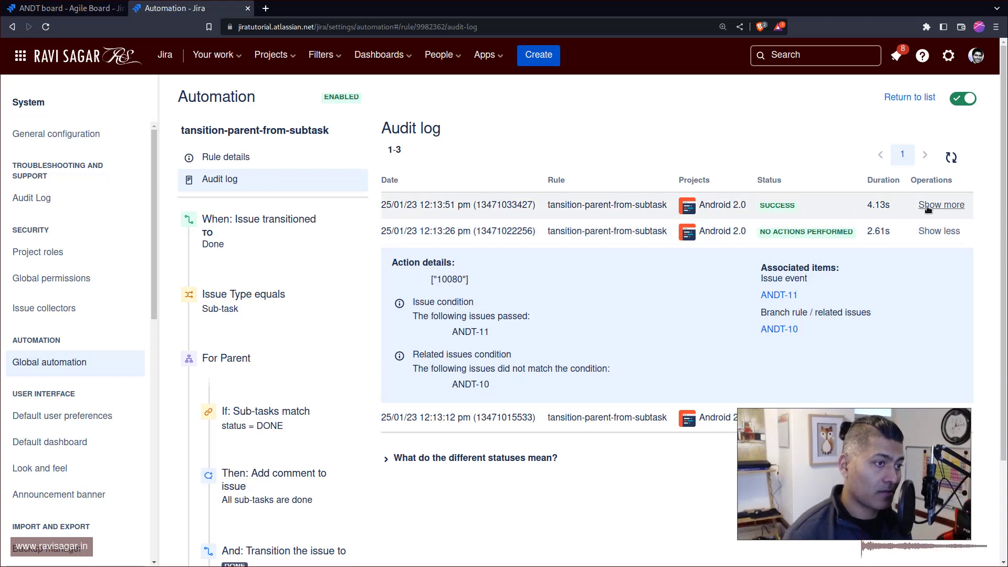
click(927, 208)
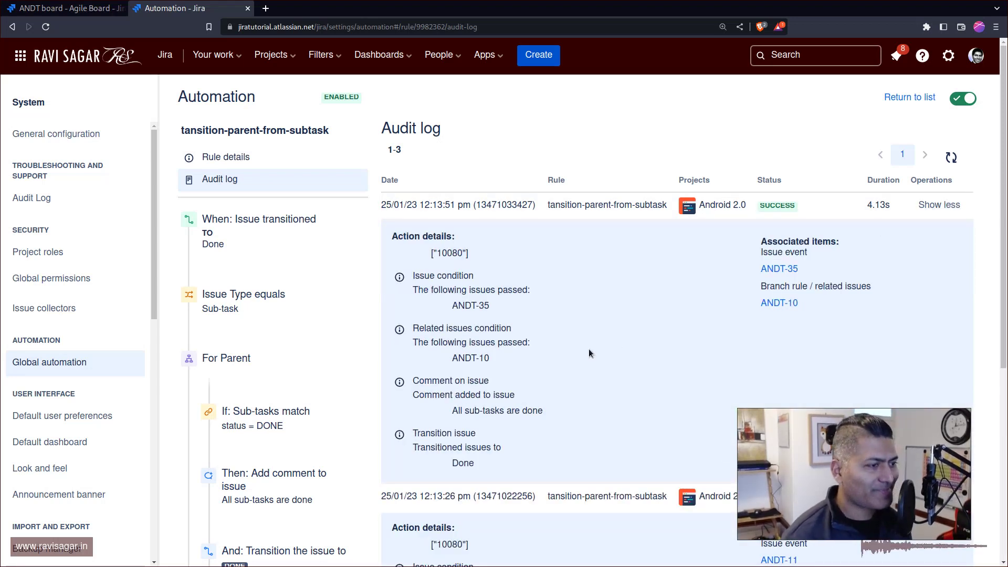
double_click(487, 415)
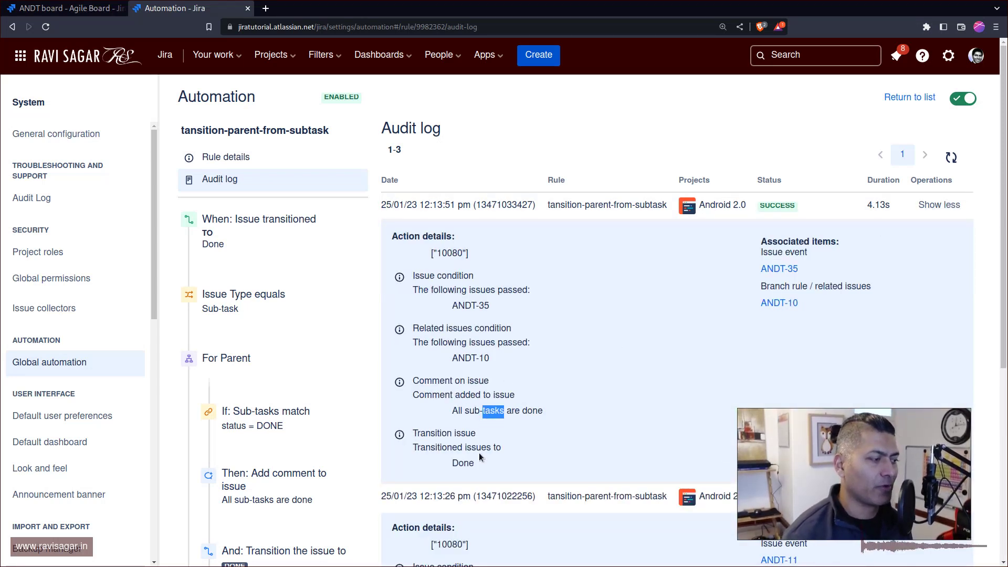
key(ctrl+shift+Tab)
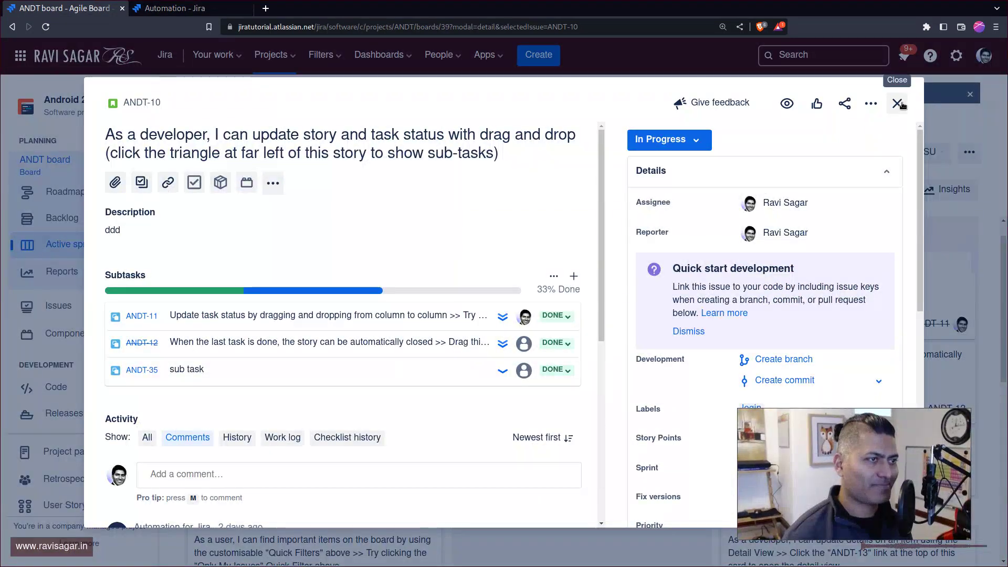
- Open ANDT-10 as a full issue page and review the 'All sub-tasks are done' comment
click(149, 105)
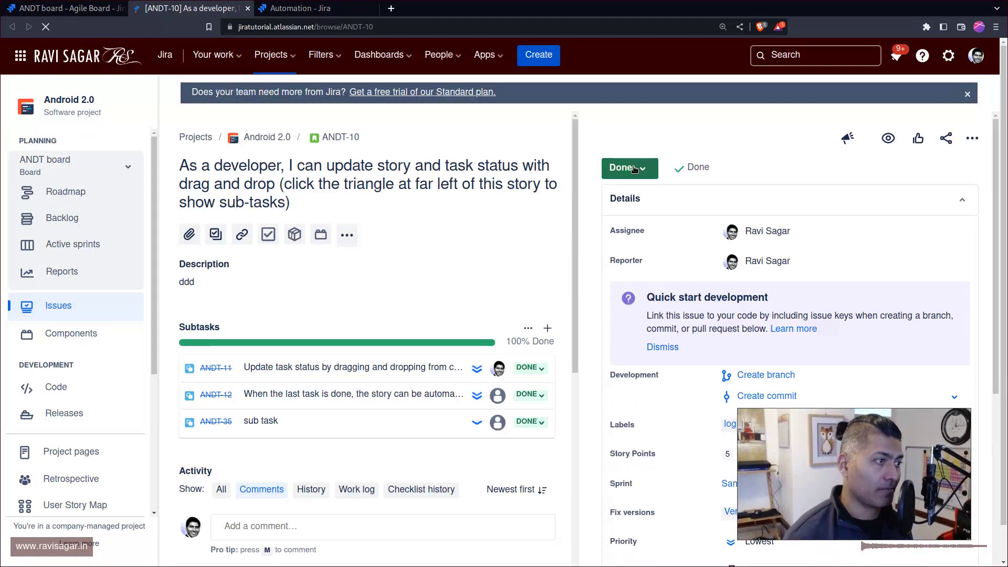
scroll(420, 356, down, 5)
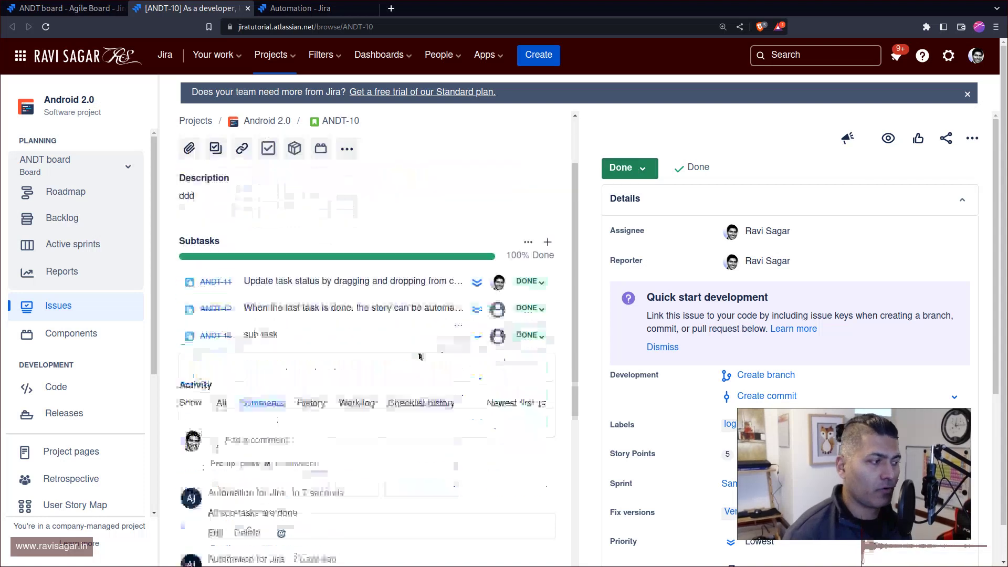
scroll(420, 356, down, 5)
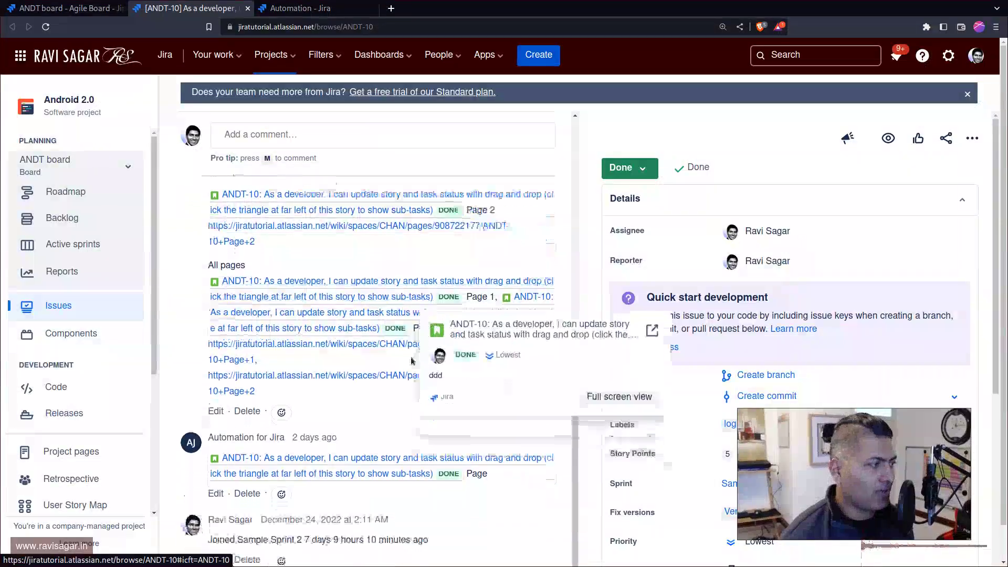
scroll(331, 410, up, 2)
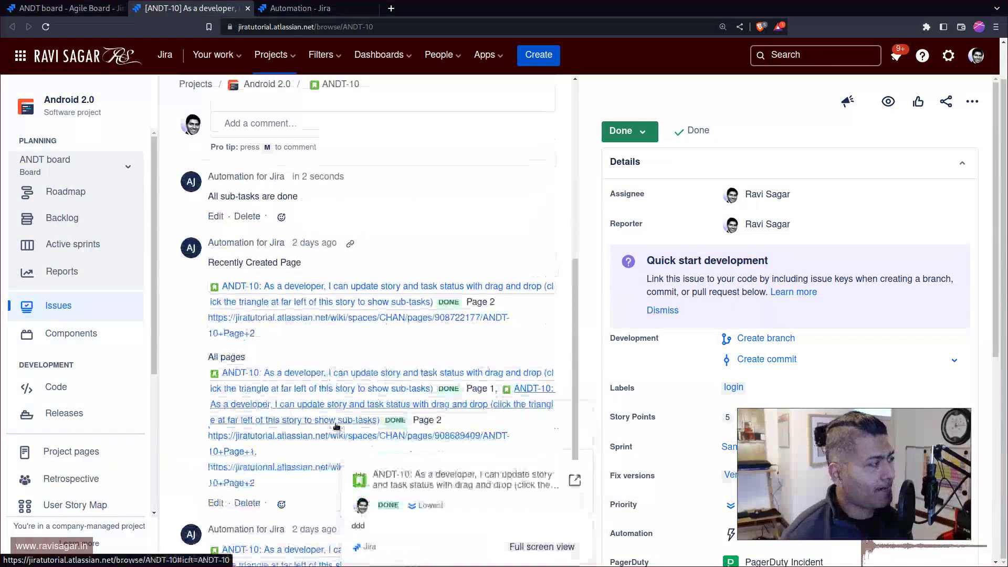
double_click(287, 252)
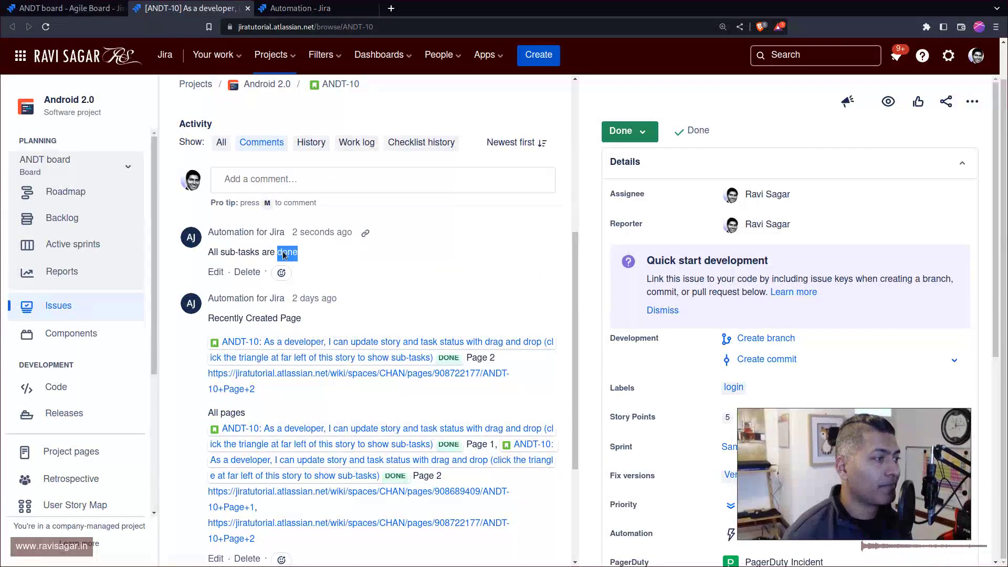
scroll(419, 318, up, 2)
scroll(418, 319, up, 4)
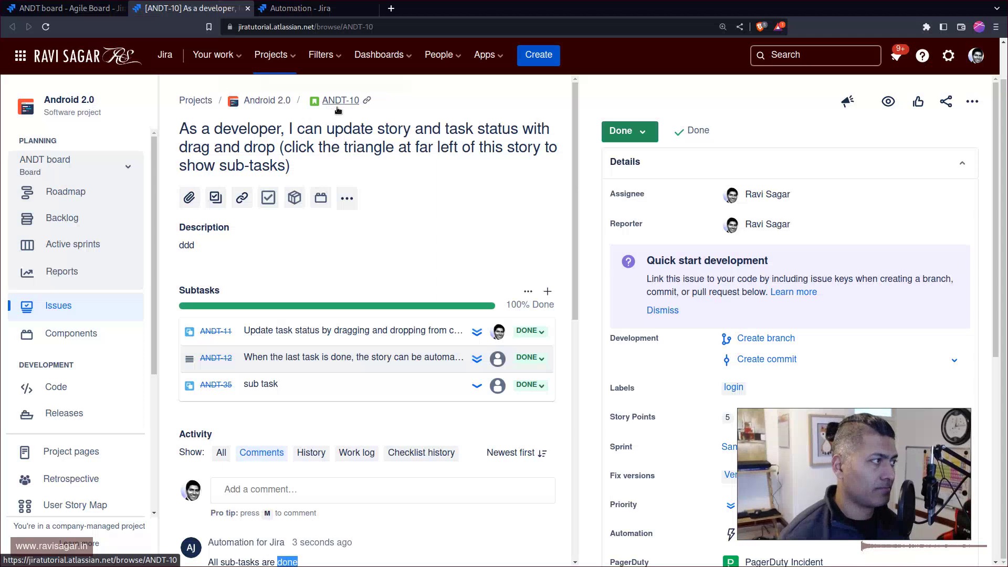
- Reload the ANDT-10 page and collapse then re-expand the project sidebar
click(337, 105)
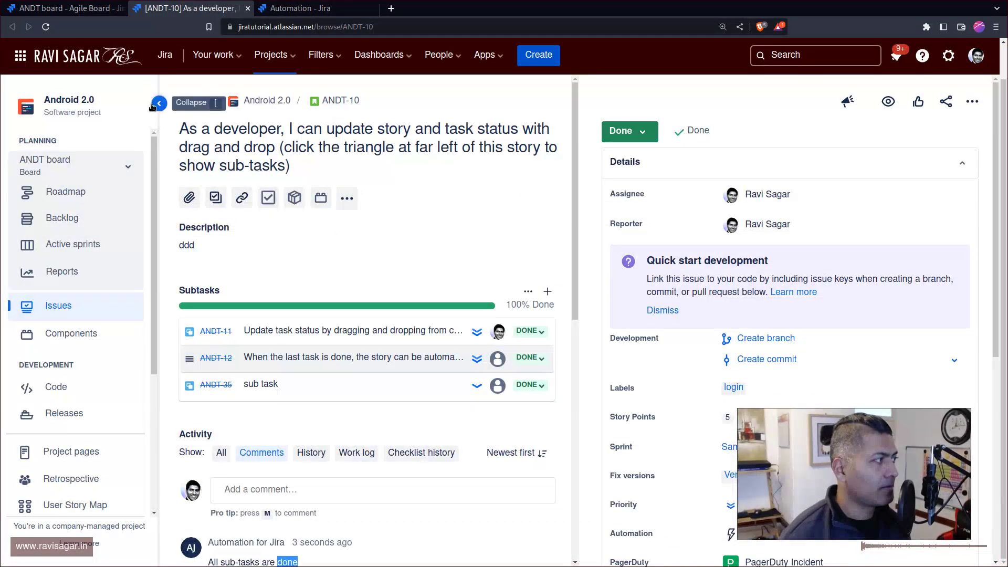
click(158, 103)
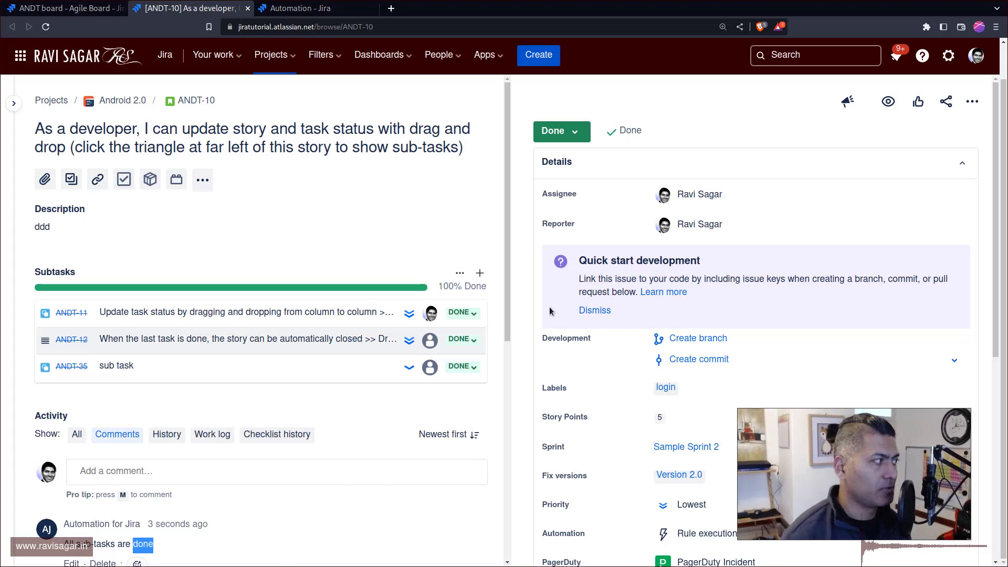
click(13, 103)
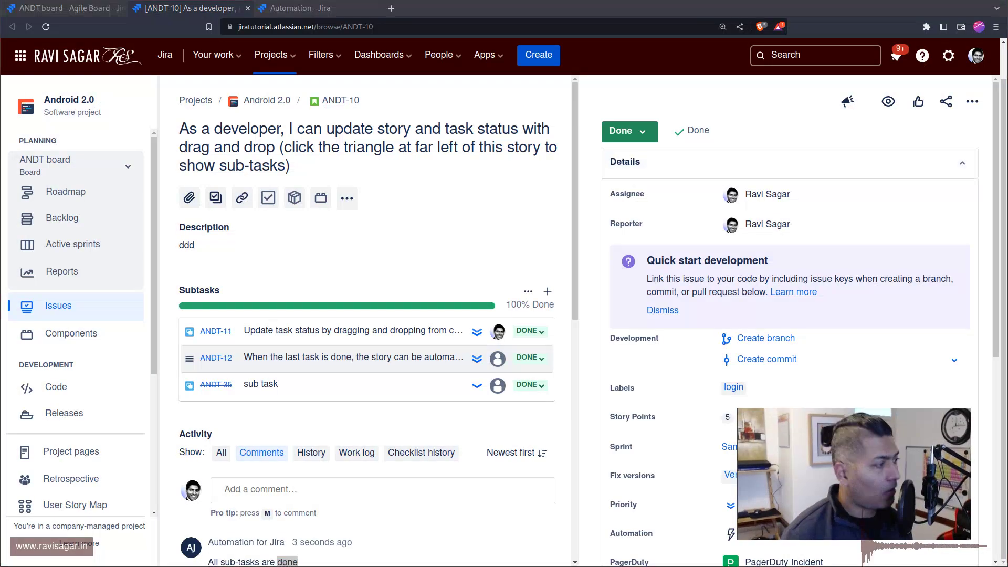
key(alt+Tab)
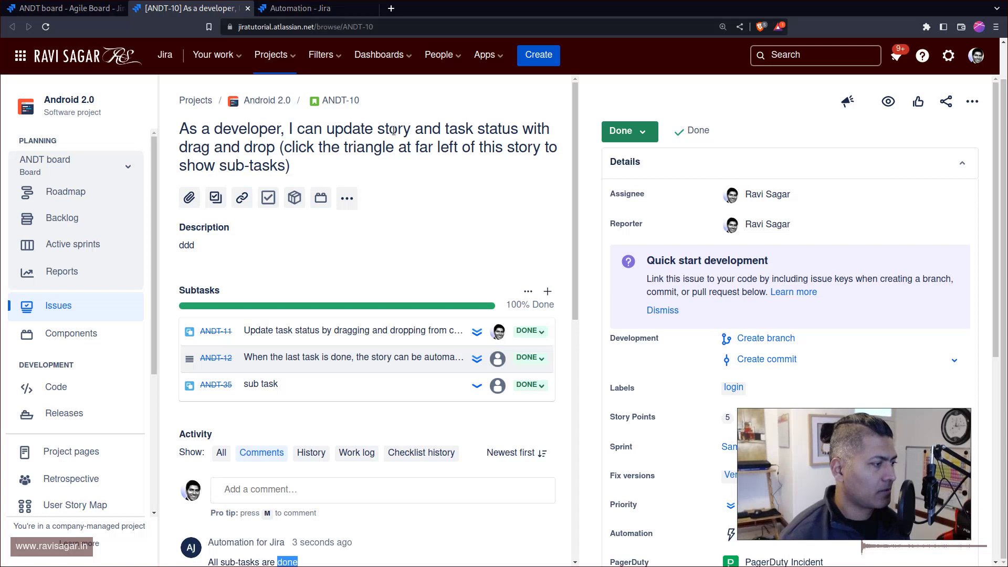
key(alt+Tab)
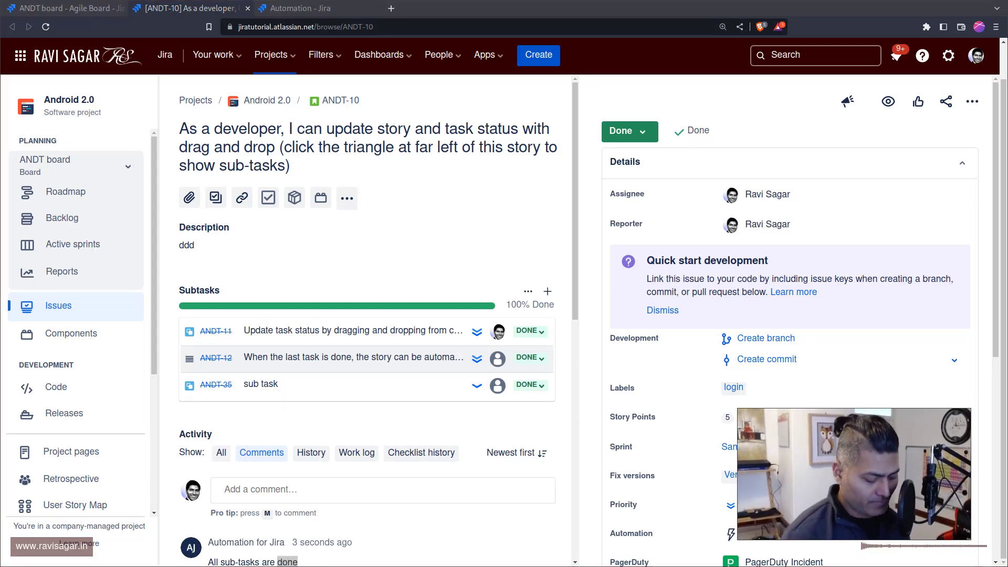